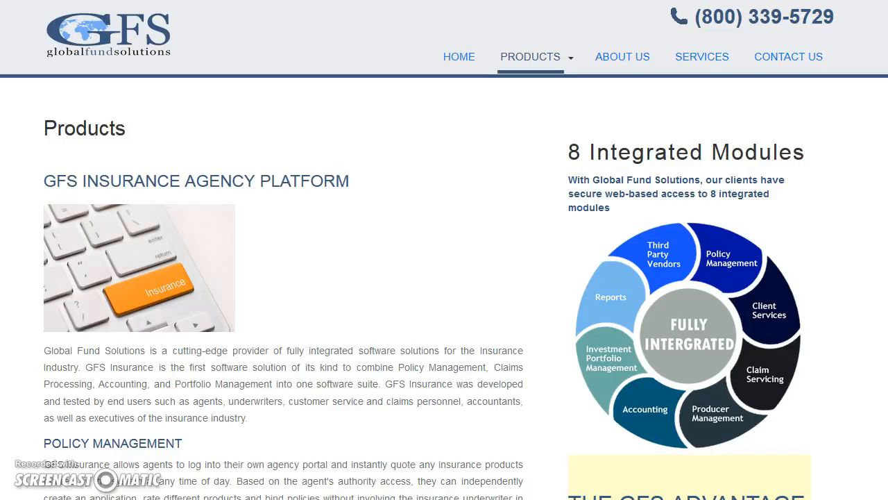
Step: Switch from the GFS Products page to the Citizen Take Out portal home page
key("ctrl+Tab")
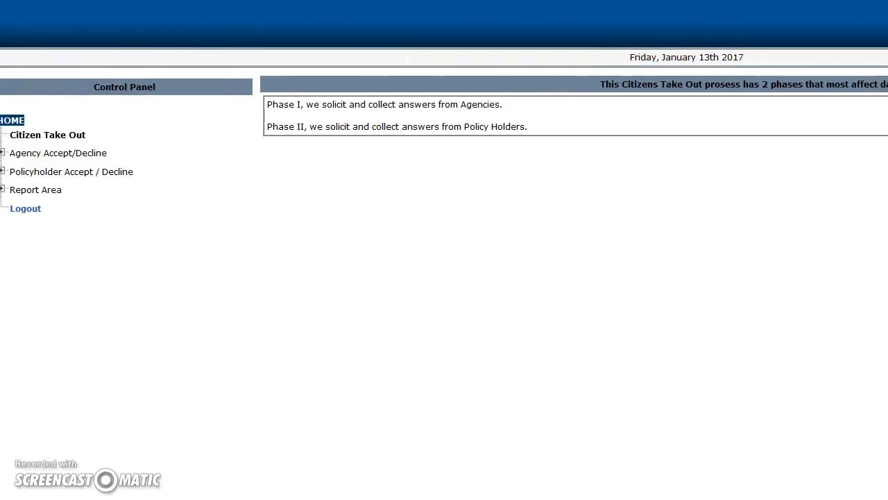
left_click(504, 304)
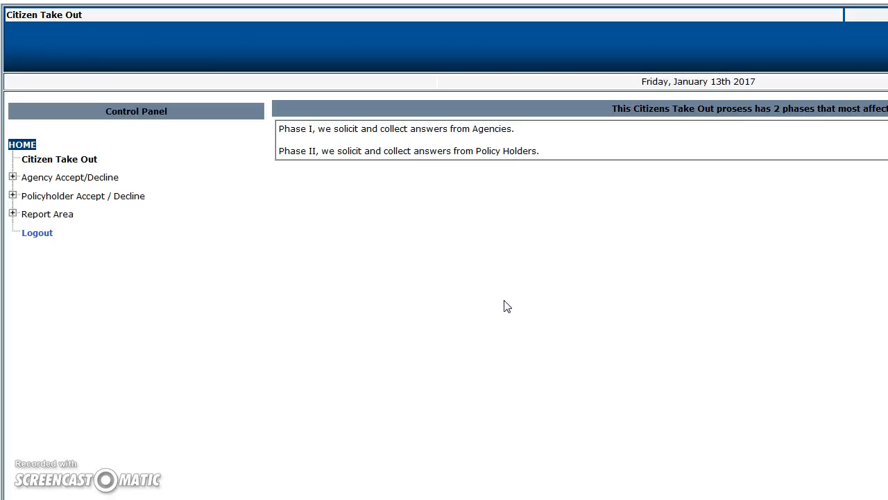
left_click(504, 305)
left_click(382, 330)
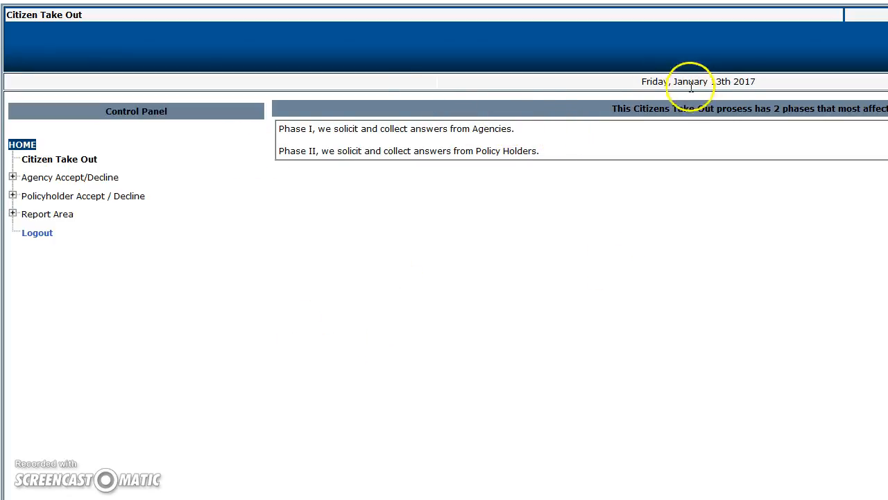
Step: Search agencies by name for 'smith' and open the second matching agency's record
left_click(12, 177)
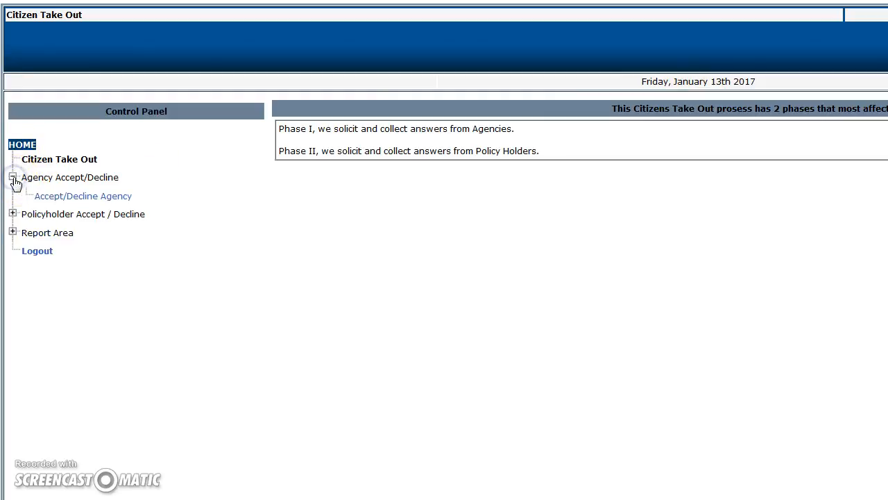
left_click(47, 201)
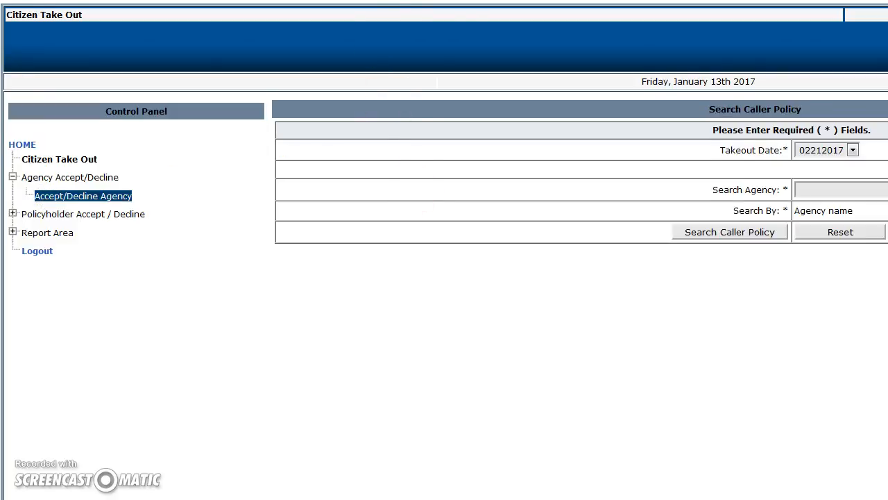
left_click(824, 189)
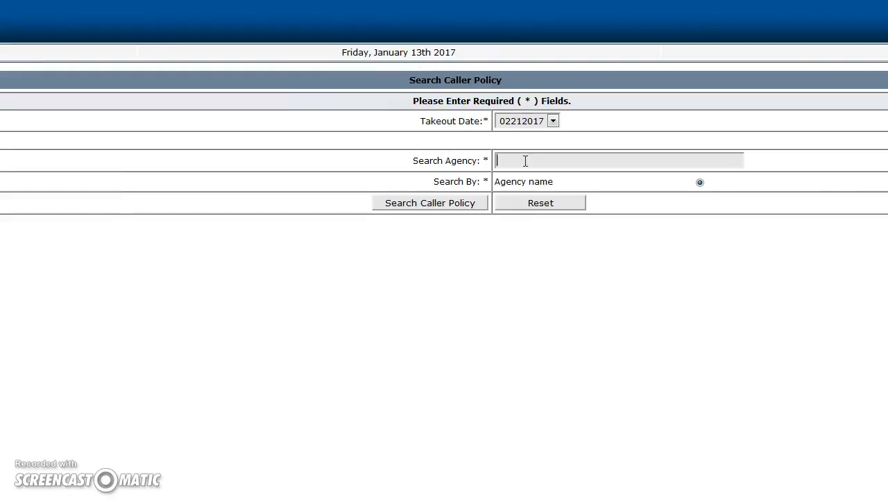
type("smith")
key("Return")
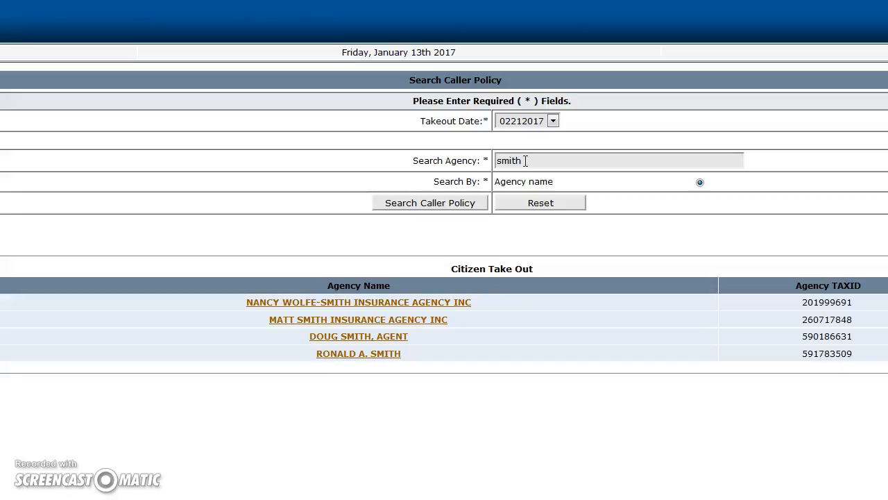
left_click(320, 324)
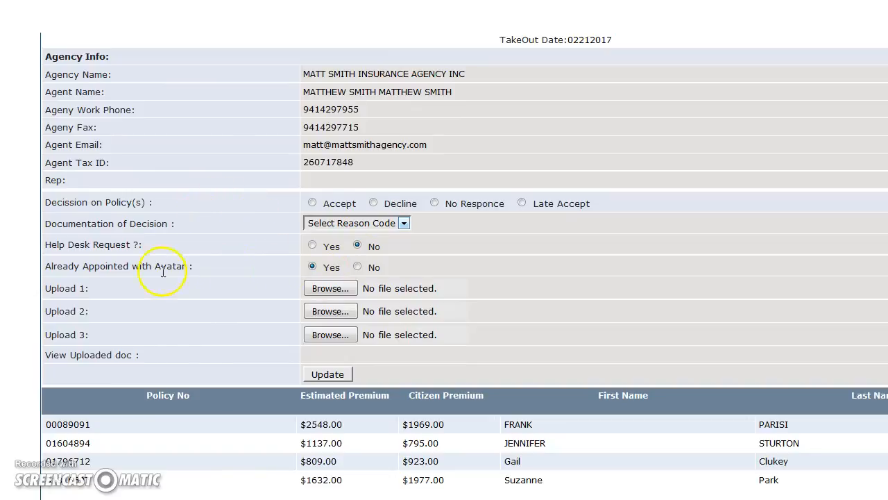
Step: Highlight the Avatar appointment question and the word 'Avatar' on the agency form
left_click_drag(94, 268, 257, 268)
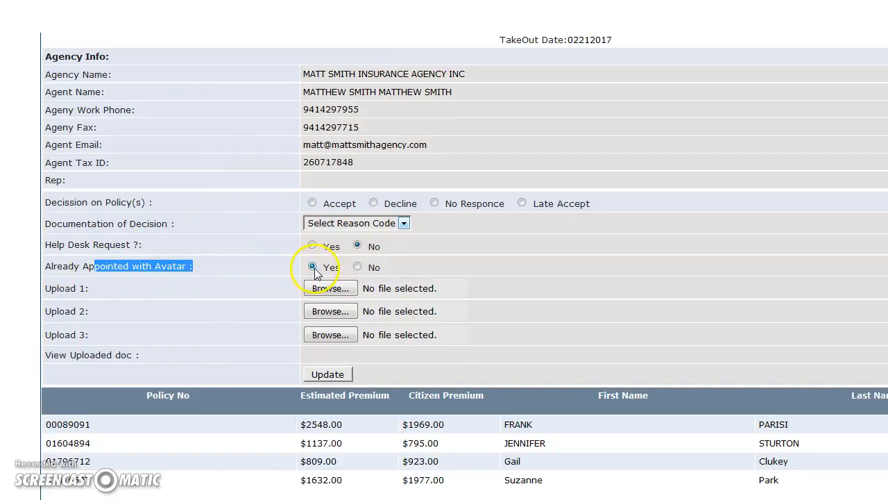
left_click(288, 267)
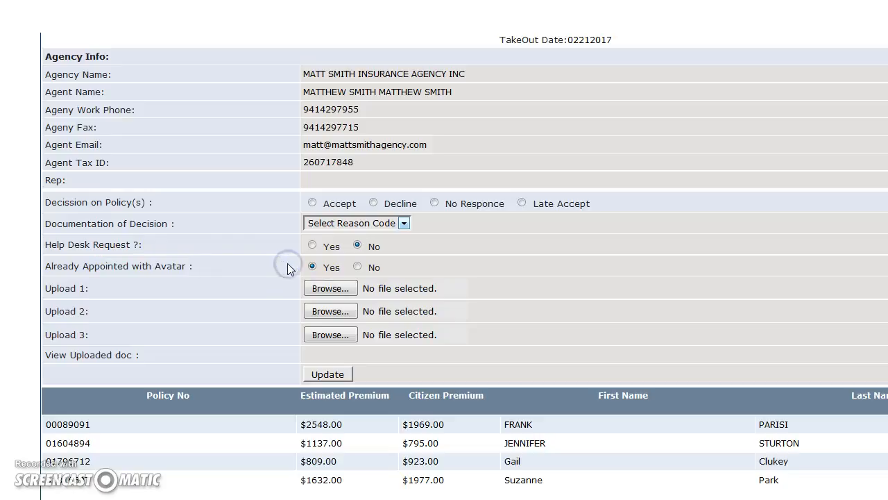
left_click_drag(155, 267, 188, 267)
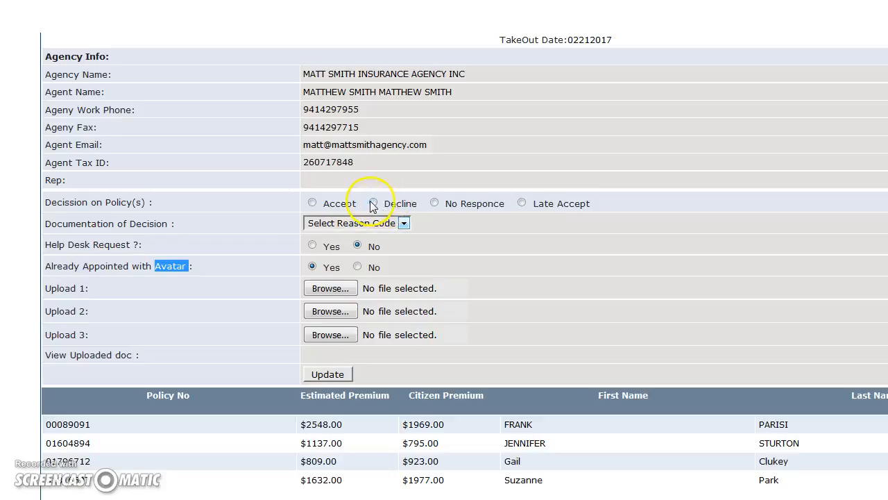
Step: Review the Reason Code options and set Help Desk Request to Yes, then back to No
left_click(403, 223)
left_click(452, 238)
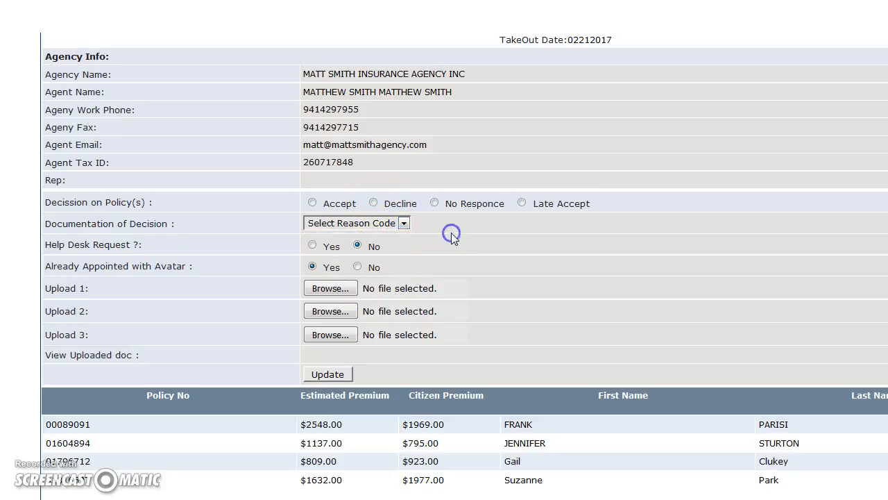
left_click(312, 245)
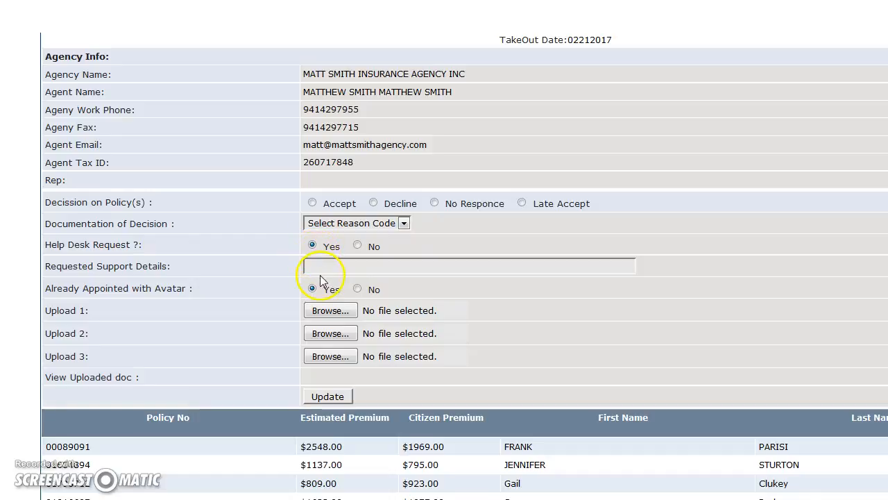
left_click(316, 267)
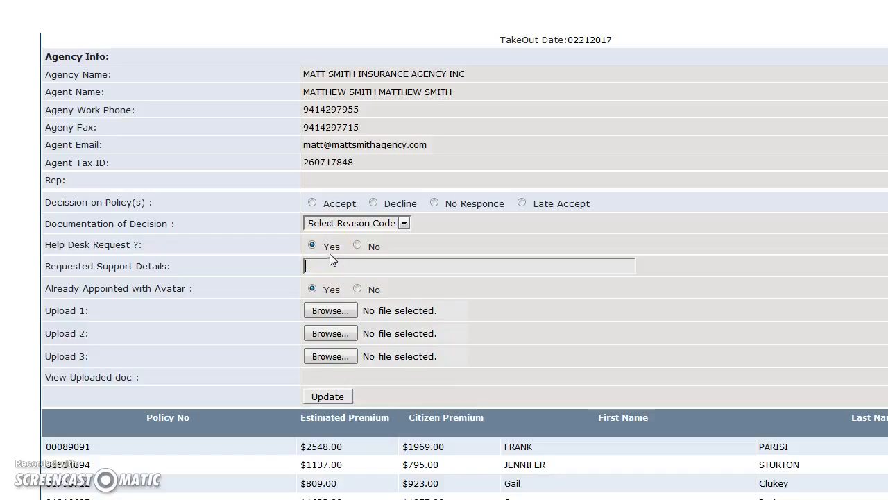
left_click(357, 245)
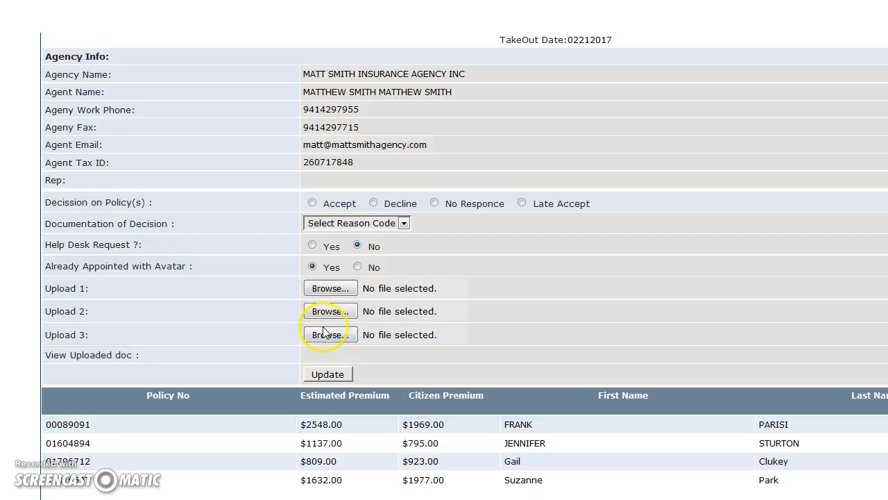
left_click(326, 374)
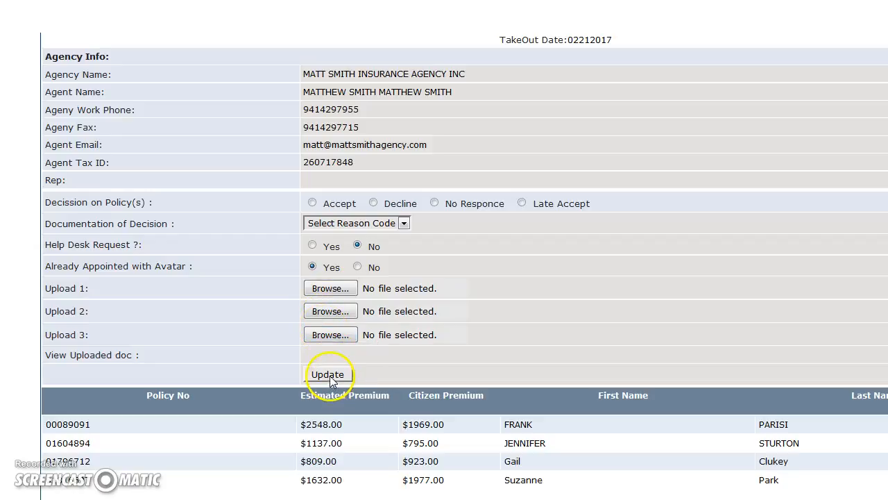
middle_click(381, 8)
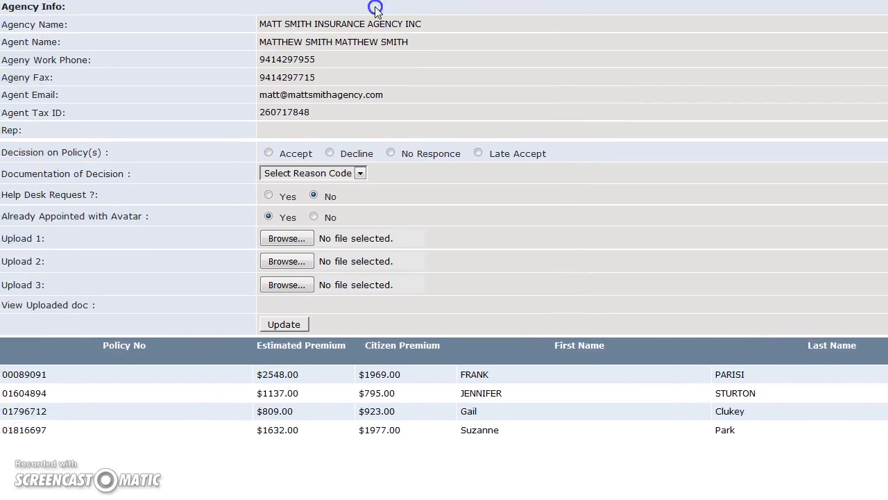
scroll(435, 240, "down", 3)
scroll(435, 240, "down", 2)
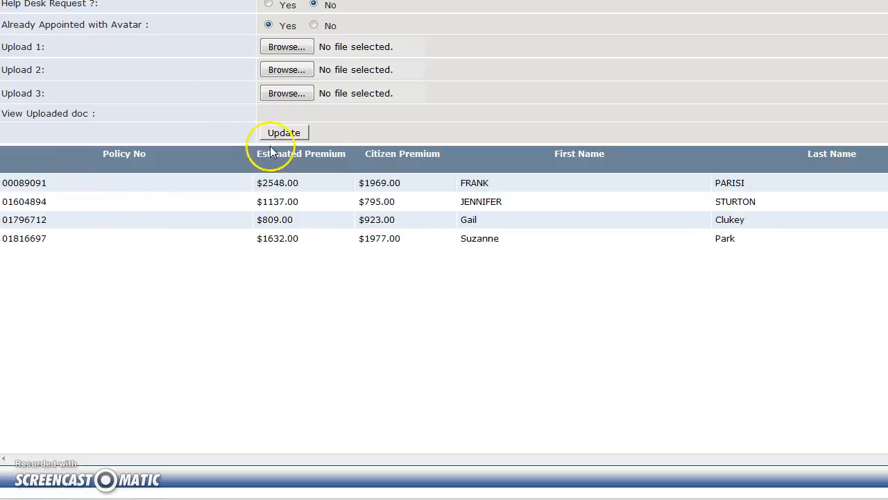
left_click_drag(261, 154, 308, 154)
left_click_drag(375, 153, 398, 154)
left_click(509, 246)
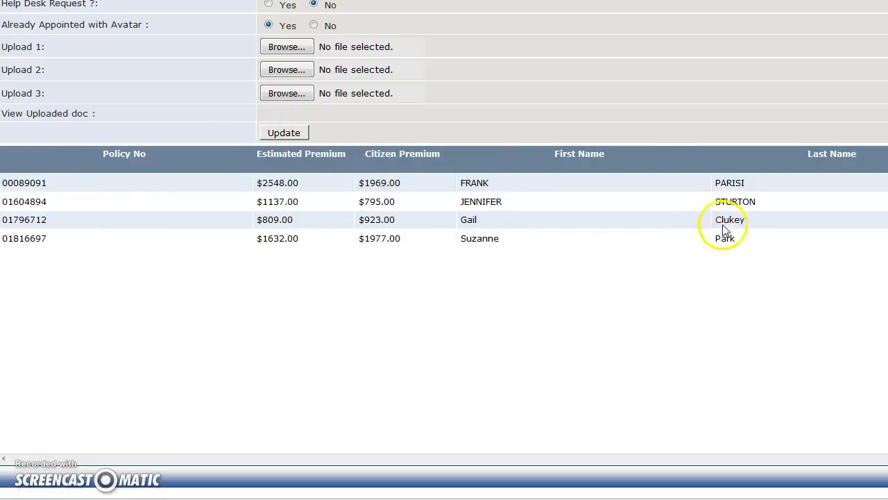
scroll(553, 7, "right", 4)
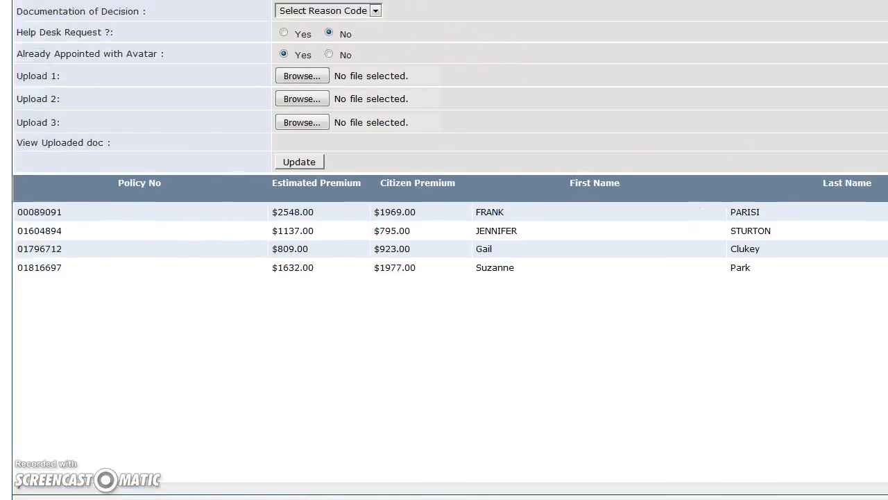
scroll(279, 11, "up", 4)
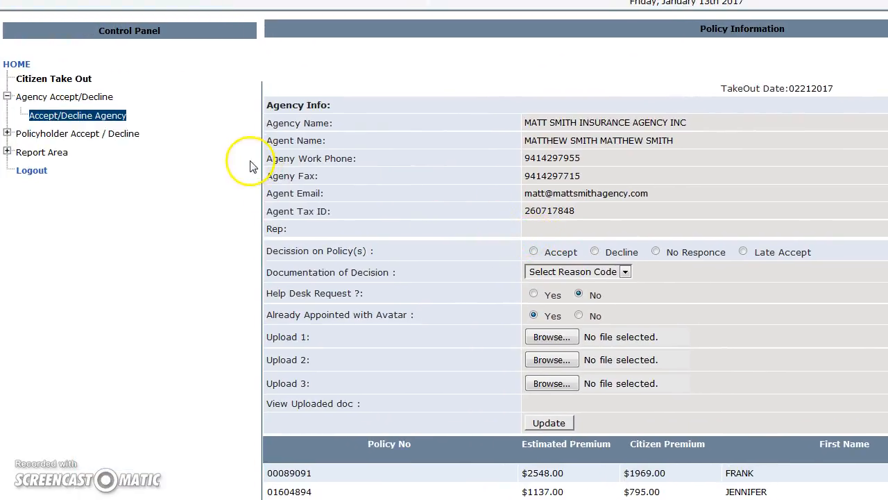
Step: Collapse the agency options and open the policyholder Search Caller Policy form
left_click(7, 99)
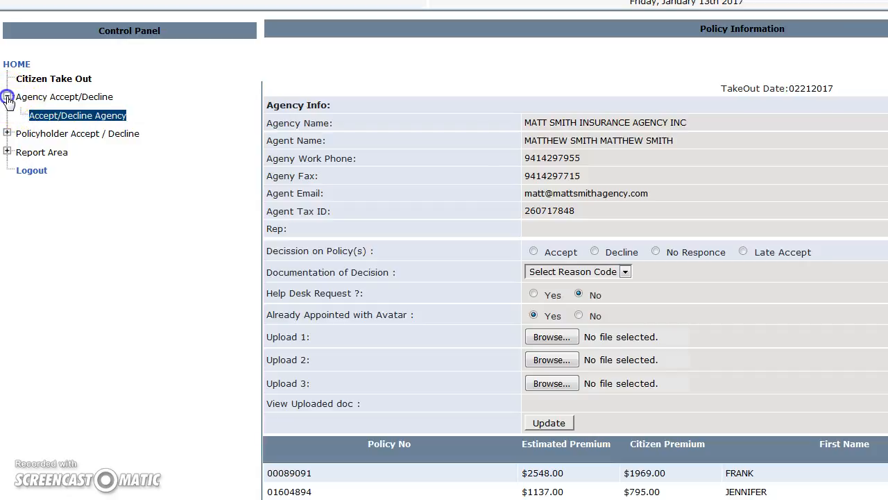
left_click(7, 115)
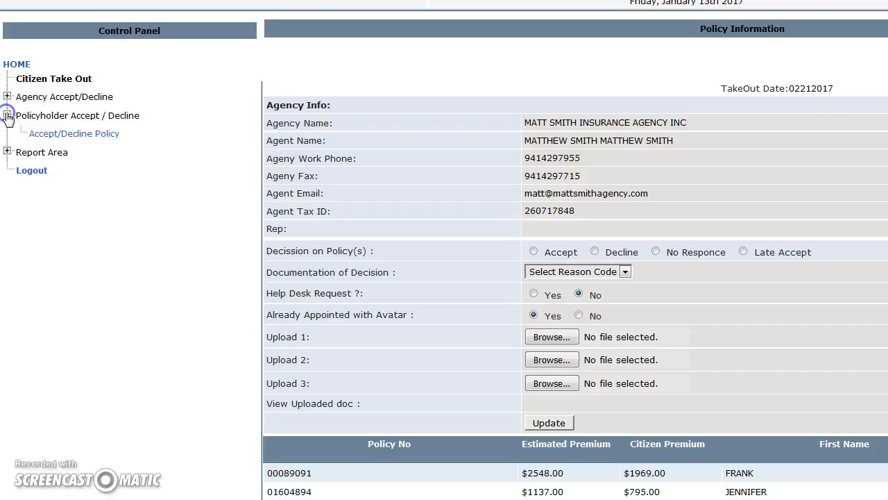
left_click(63, 136)
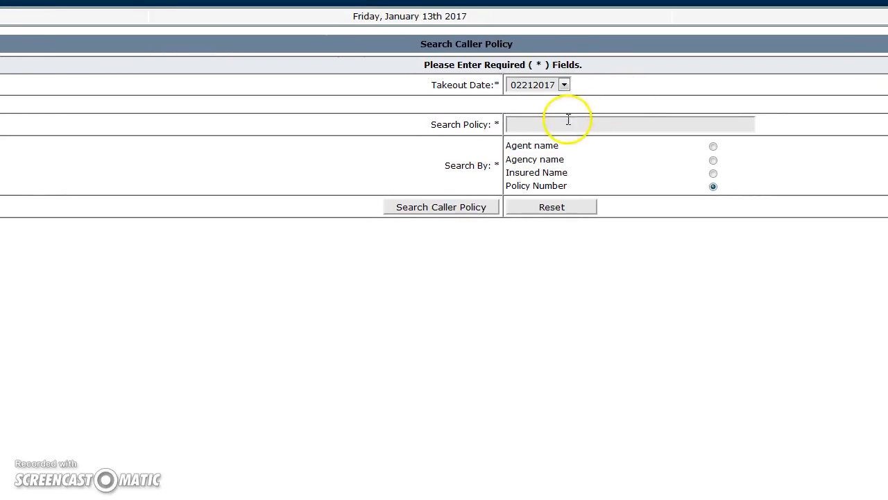
Step: Search policies by insured name 'smith' for takeout date 11182014
left_click(564, 85)
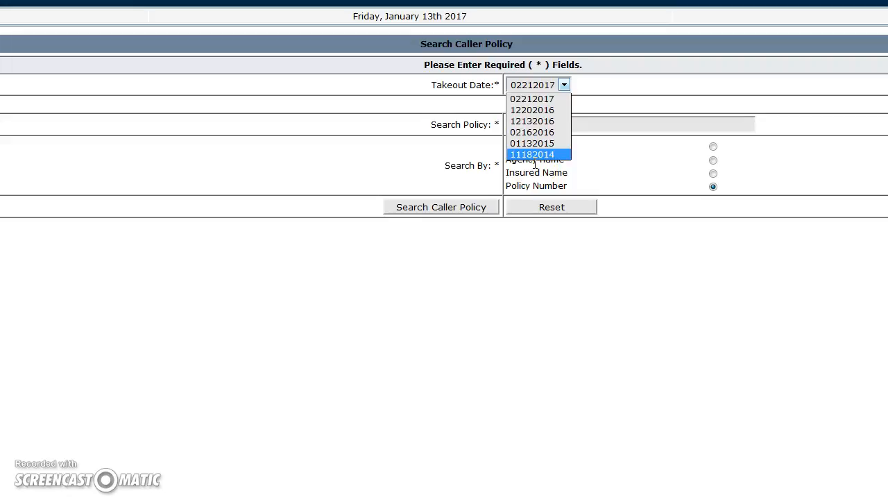
left_click(534, 154)
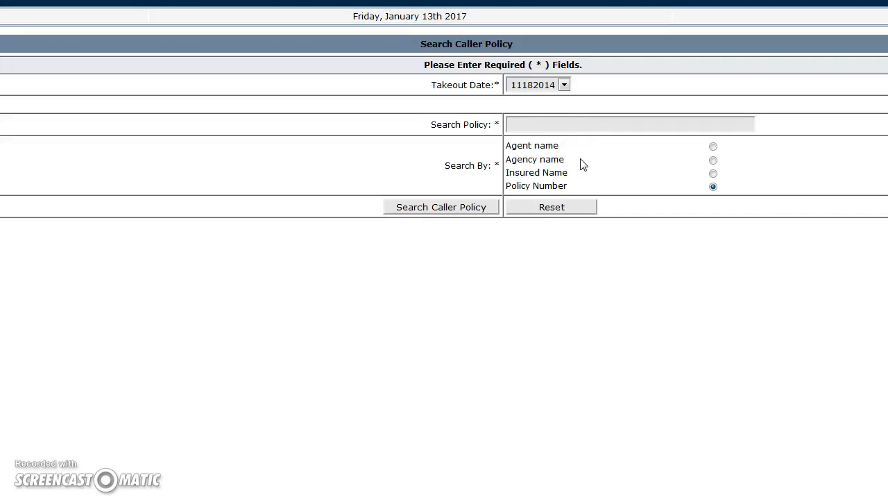
left_click(712, 175)
left_click(570, 123)
key("Return")
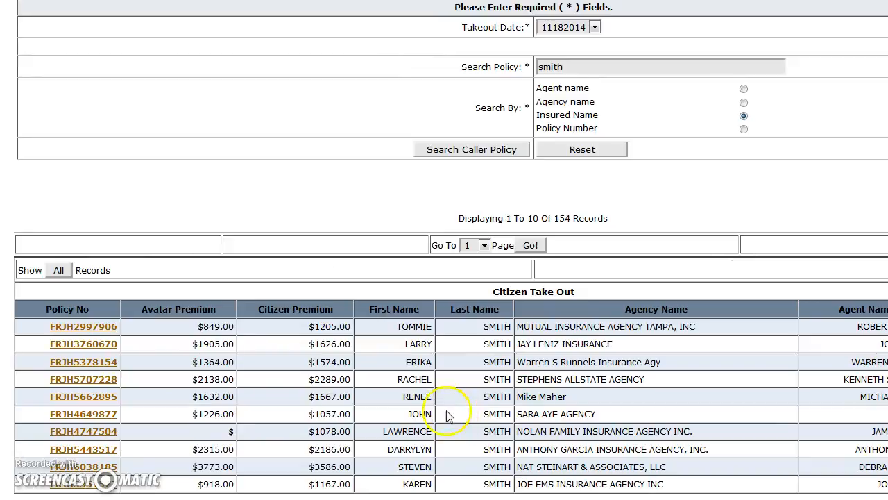
Step: View one matching policy's Policy Information, then return to a blank Search Caller Policy form
left_click(82, 380)
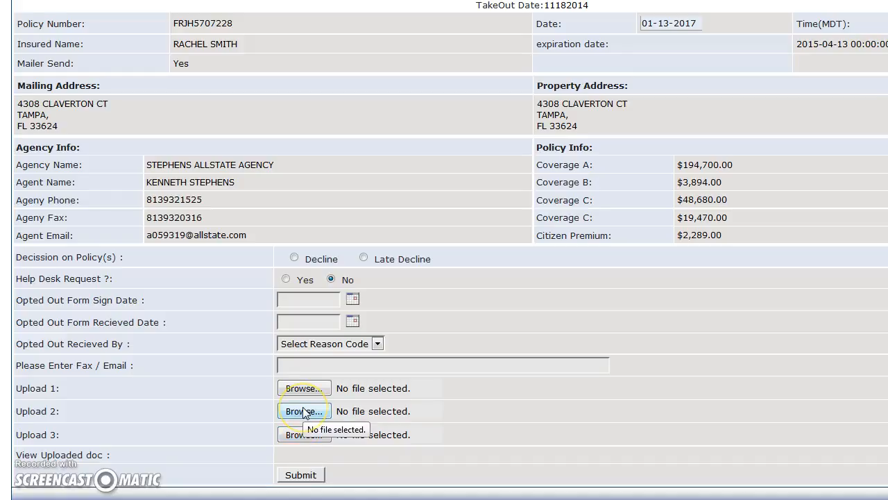
left_click(306, 98)
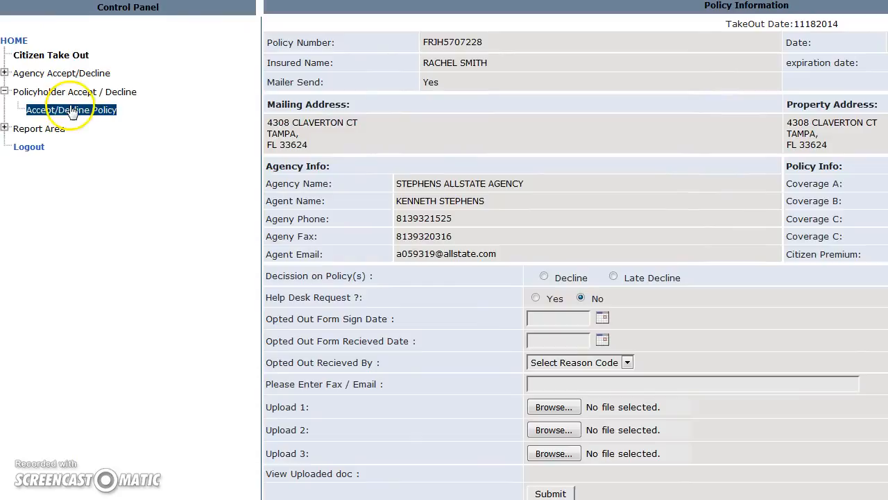
left_click(72, 111)
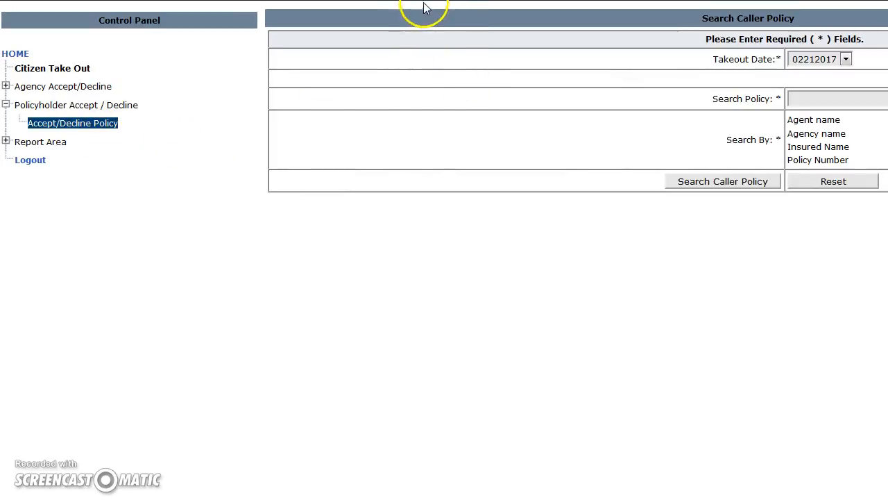
Step: Highlight the Policy Number and Agency name option labels, then expand Report Area's report list
left_click_drag(566, 152, 598, 119)
left_click(561, 106)
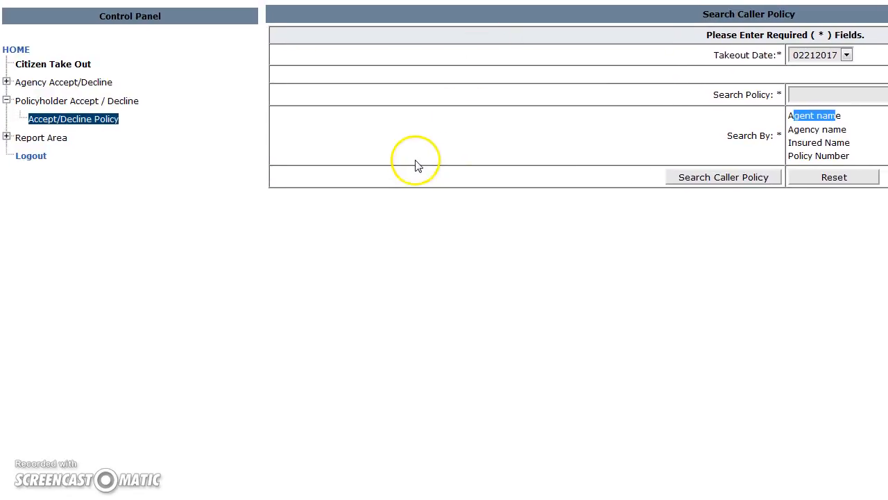
left_click(11, 137)
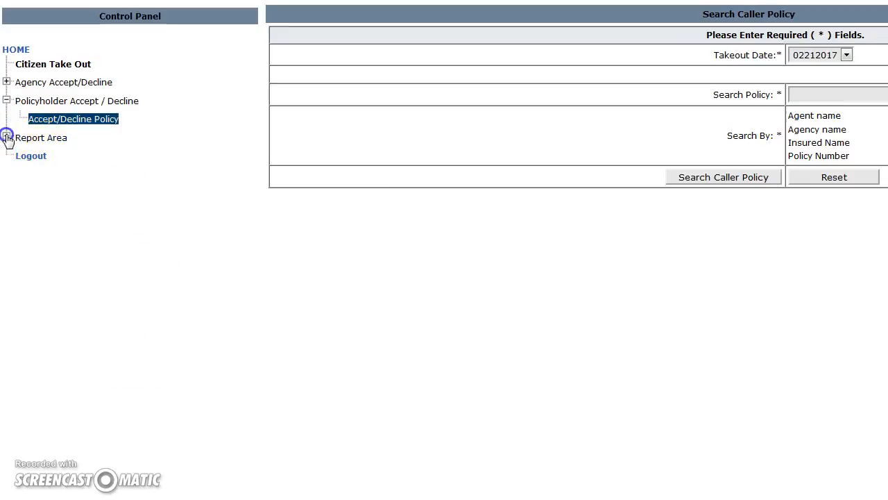
left_click(7, 137)
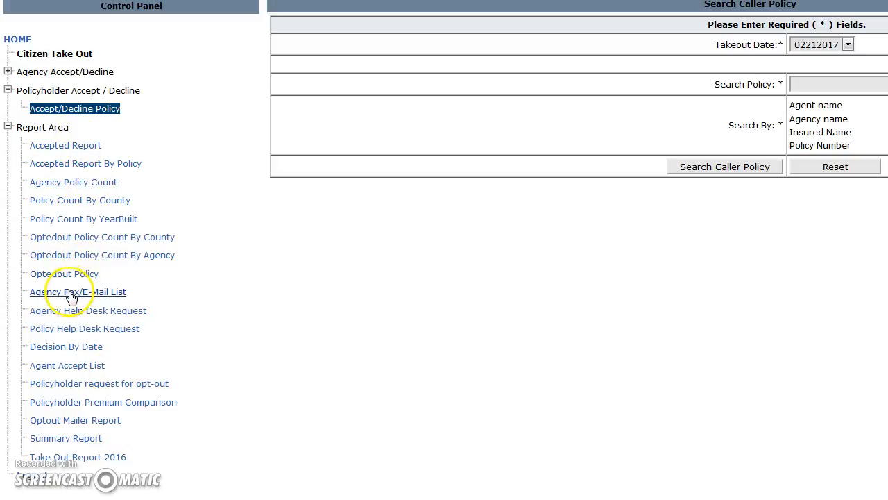
Step: Run the Policyholder request for opt-out report for takeout 12202016, 12/07/2016 to 12/21/2016
left_click(61, 386)
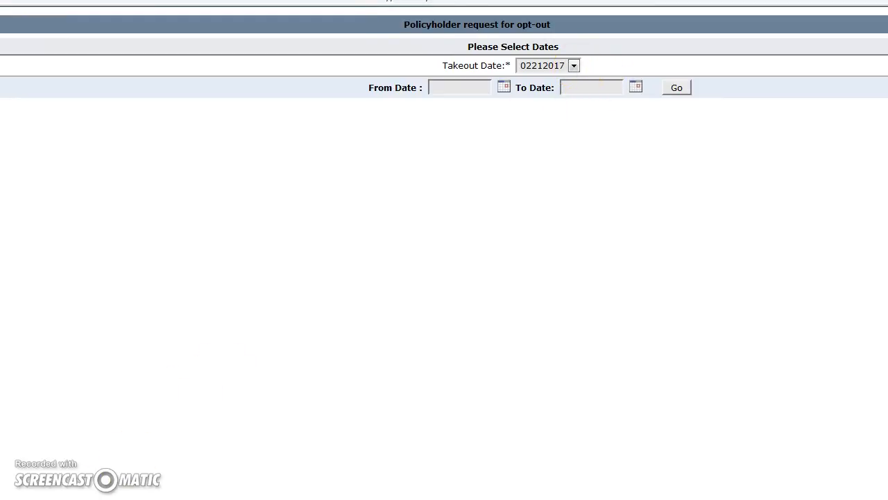
left_click(573, 65)
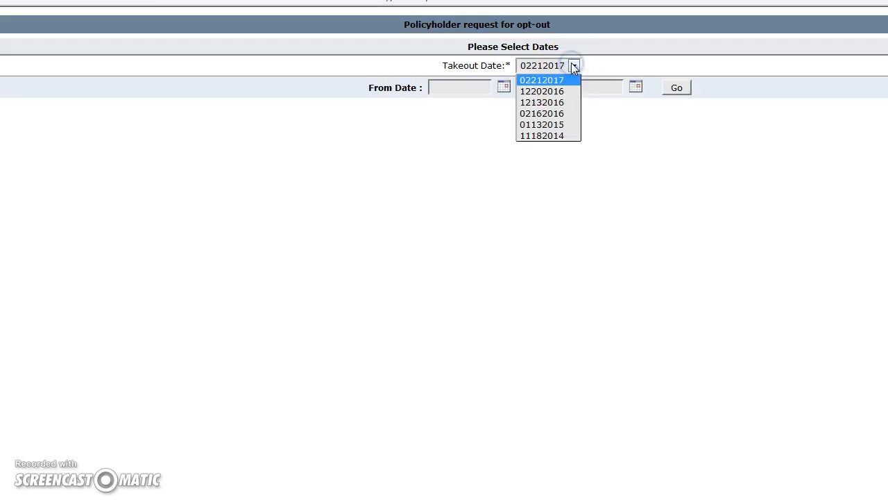
left_click(560, 91)
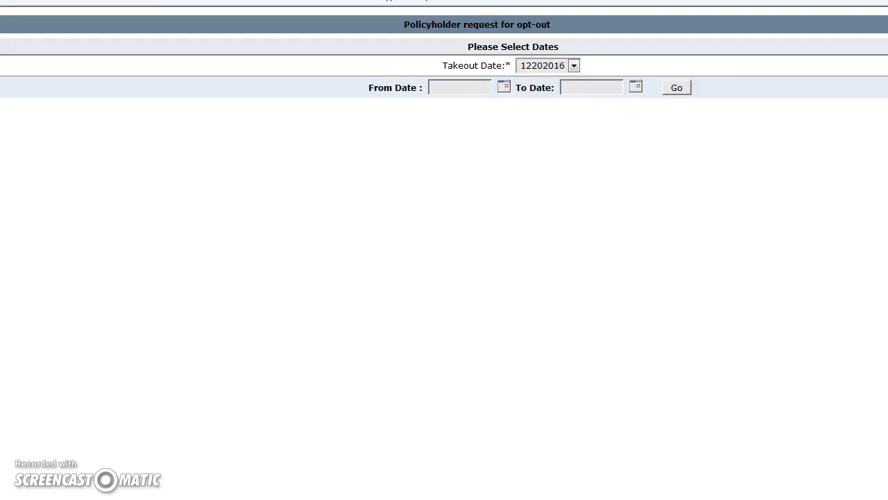
left_click_drag(0, 59, 82, 75)
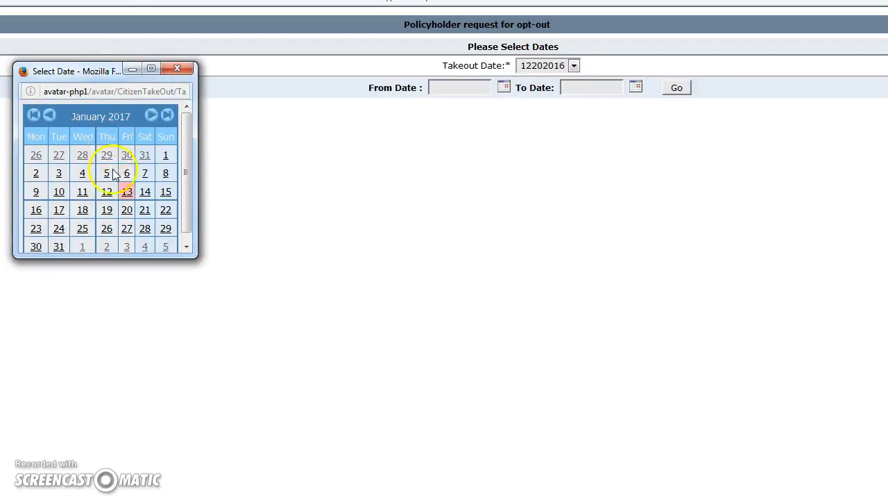
left_click(50, 117)
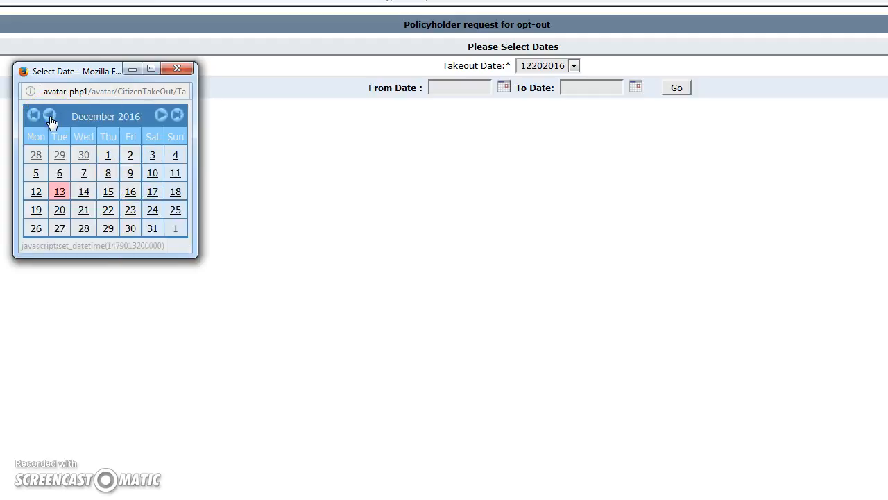
left_click(83, 175)
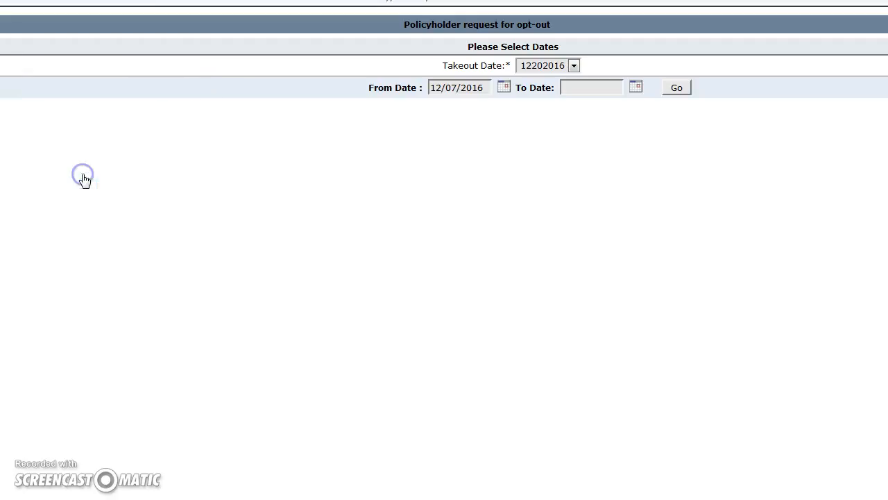
left_click(636, 90)
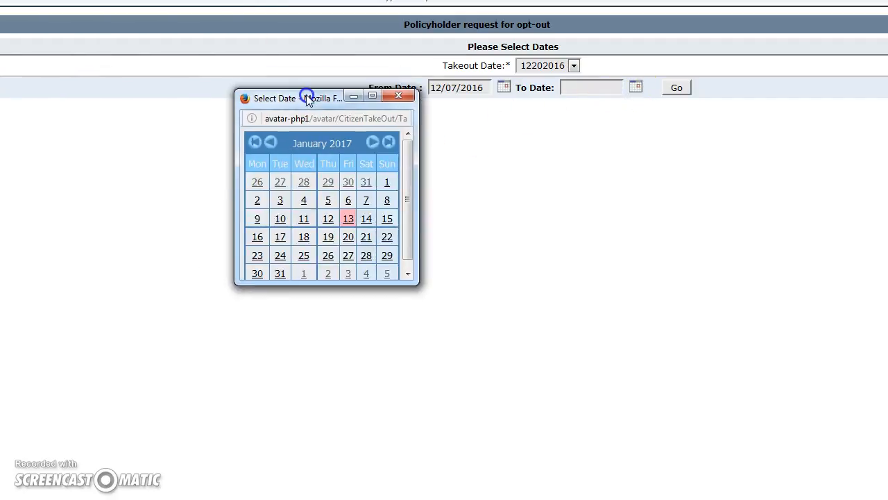
left_click(278, 145)
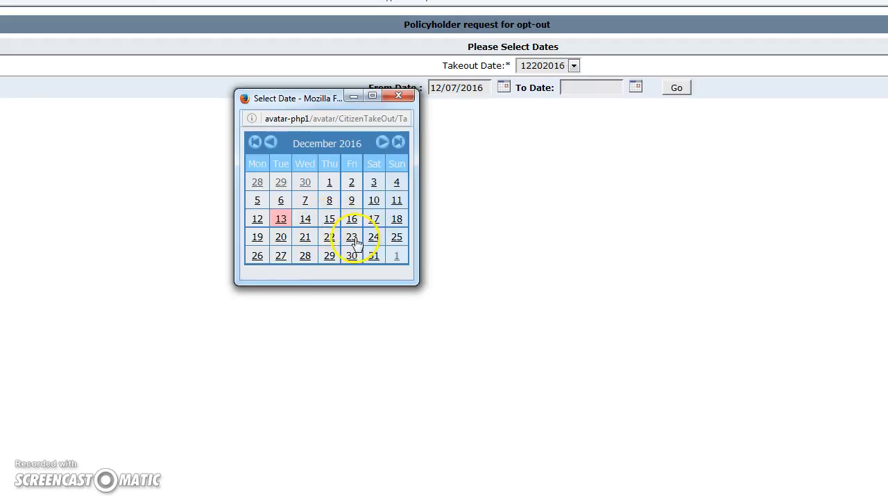
left_click(305, 236)
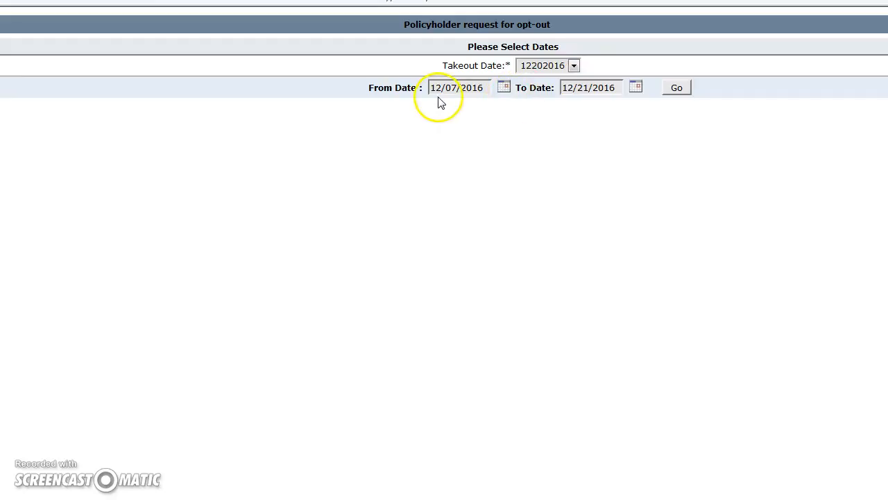
left_click(679, 95)
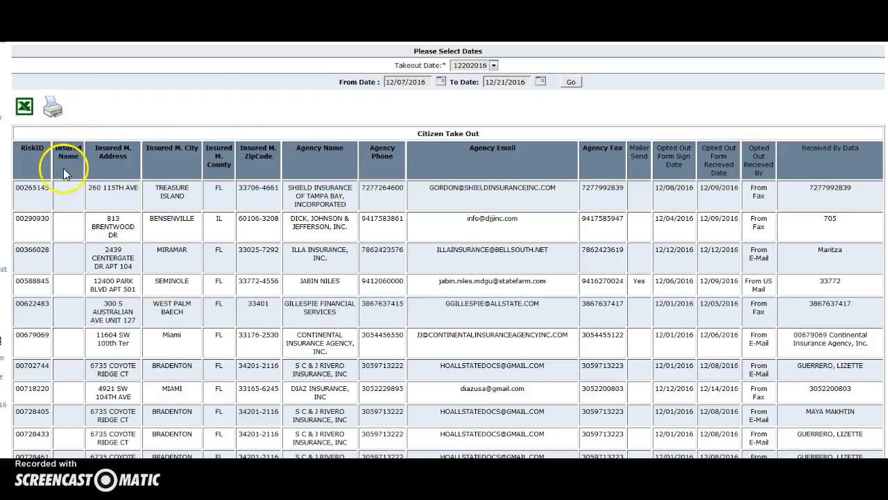
Step: Review the report rows and export them to Excel as Opt_out_Policy_7466.xls
left_click_drag(15, 186, 790, 364)
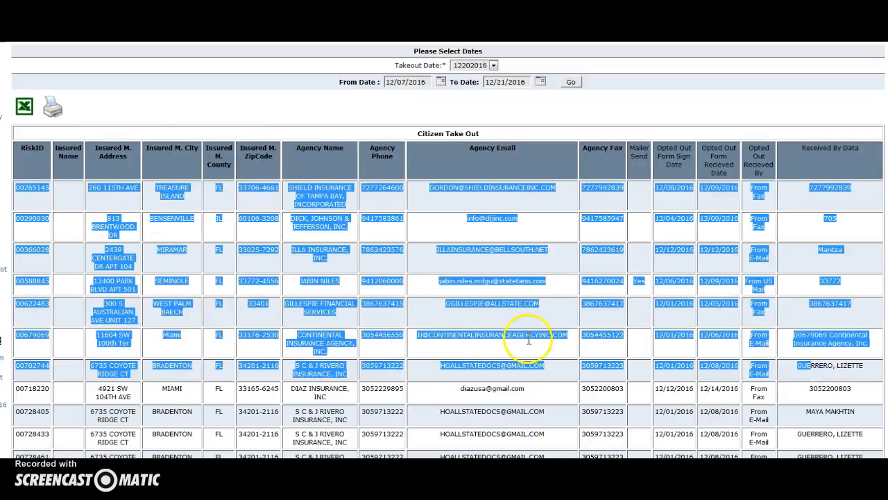
left_click(422, 314)
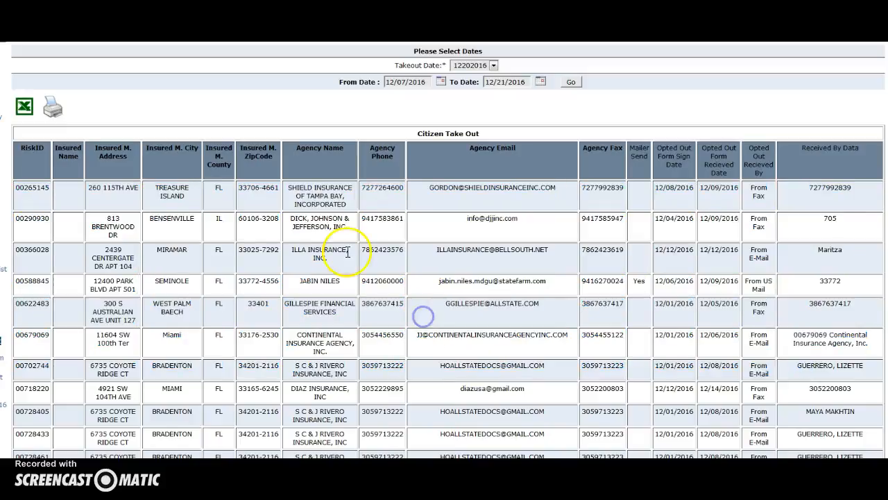
left_click(24, 107)
left_click_drag(233, 73, 233, 73)
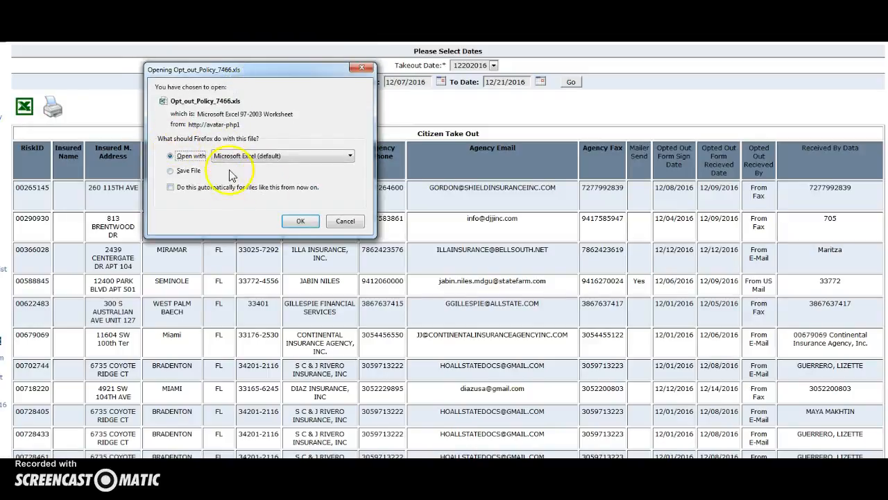
left_click(299, 222)
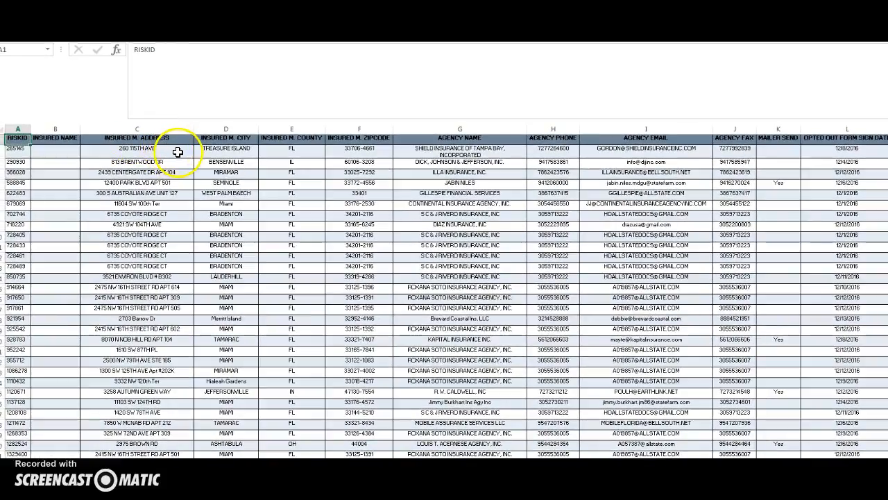
Step: Inspect the city, county and agency name cells of the exported opt-out records
left_click(205, 149)
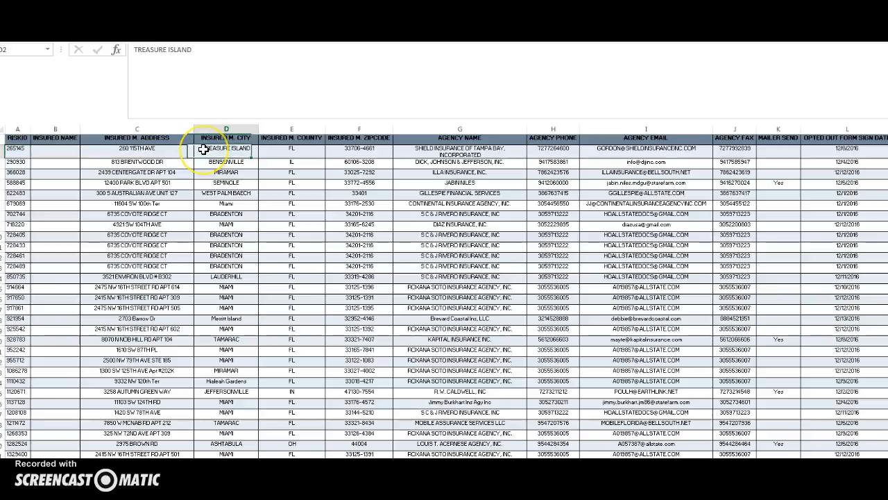
left_click_drag(204, 149, 269, 160)
left_click(420, 160)
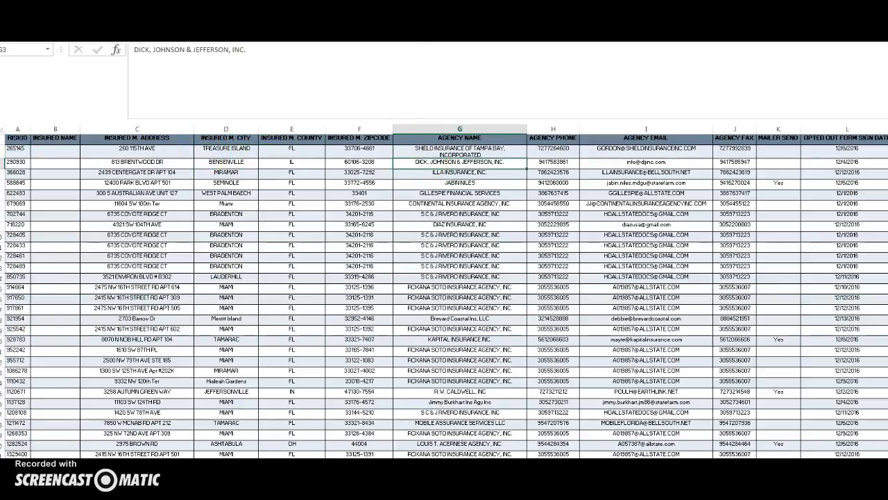
scroll(404, 49, "right", 1)
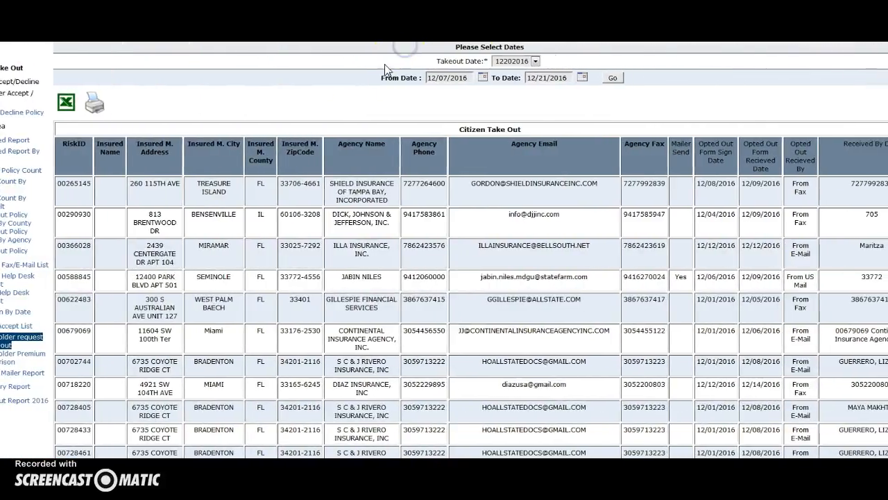
left_click_drag(197, 181, 252, 182)
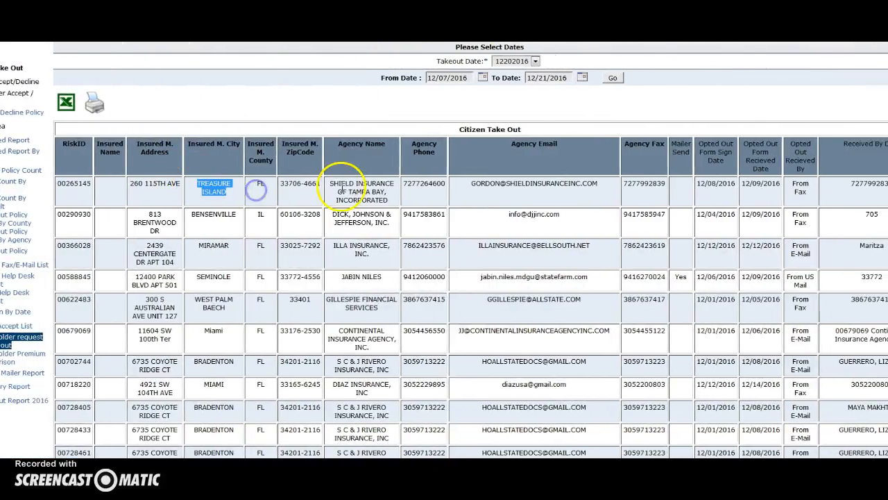
left_click_drag(332, 184, 409, 199)
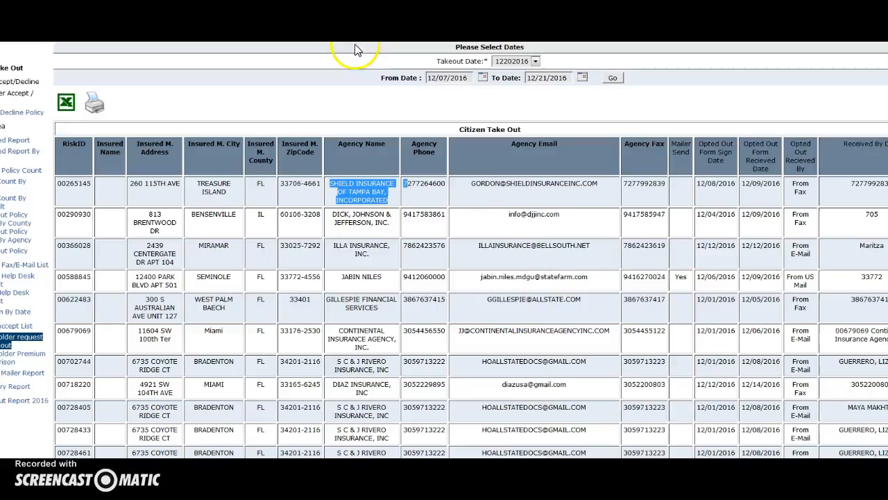
scroll(444, 250, "left", 1)
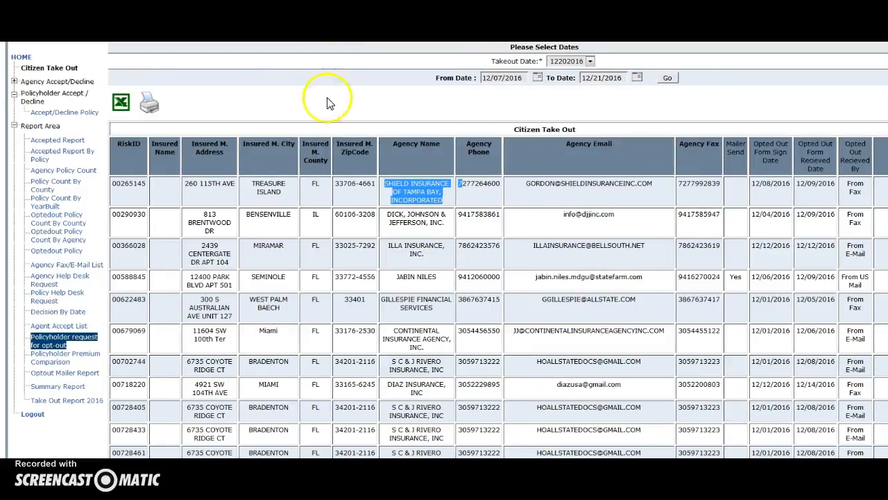
left_click_drag(314, 47, 311, 74)
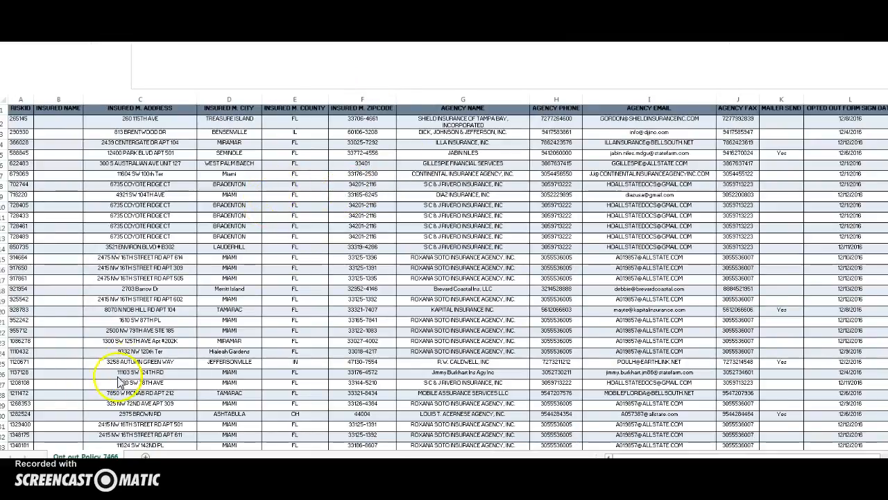
left_click(97, 494)
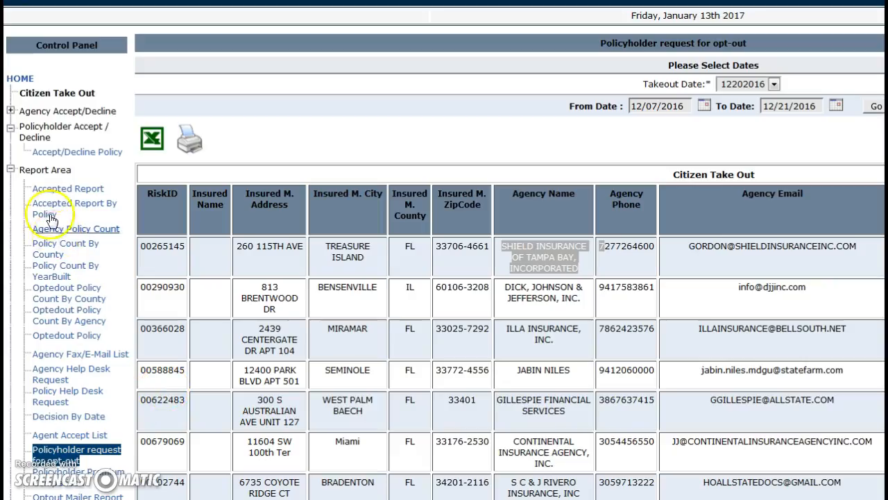
Step: Open the Agency Fax/E-Mail List report and collapse Report Area and Policyholder Accept / Decline
left_click(61, 357)
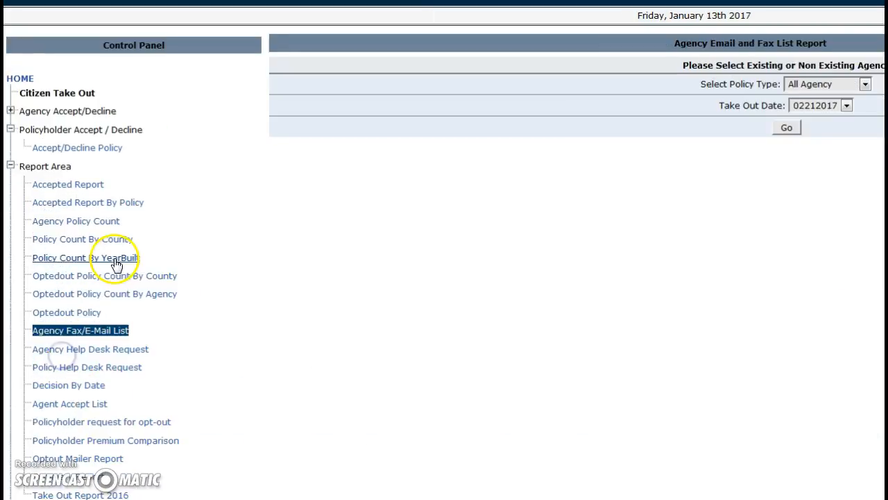
left_click(11, 167)
left_click(10, 130)
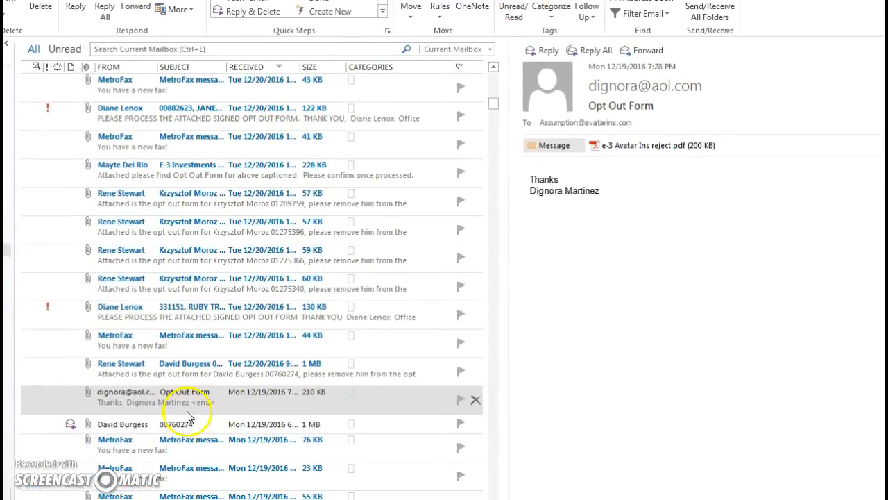
Step: Open the Opt Out Form email and its e-3 Avatar Ins reject.pdf attachment
left_click(115, 401)
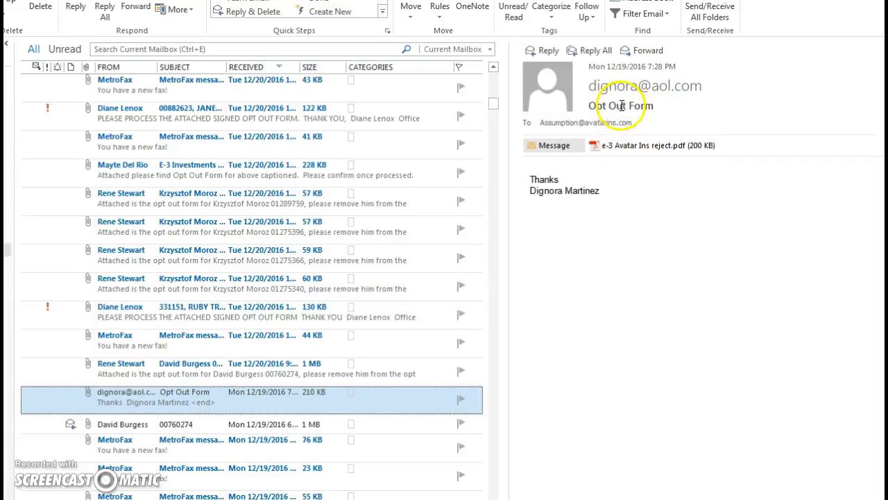
double_click(622, 148)
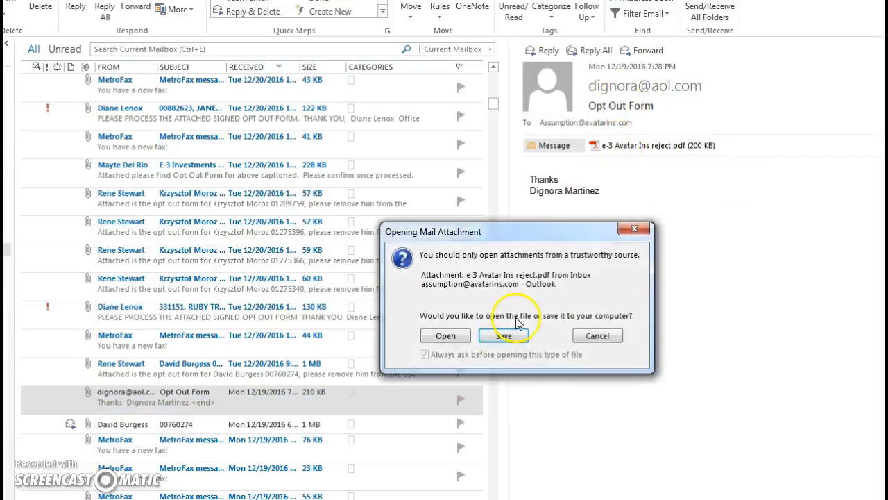
Step: Open the opt-out PDF at fit-width and select the Citizens Policy Number on it
left_click(446, 335)
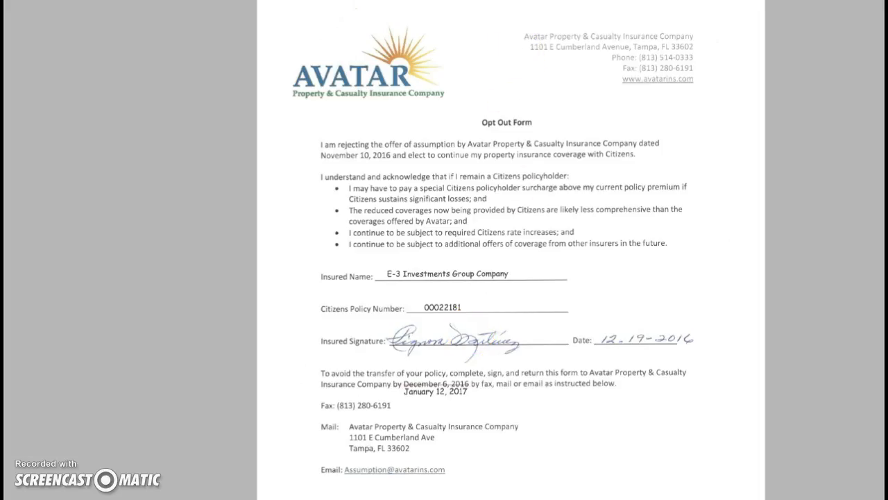
key("ctrl+2")
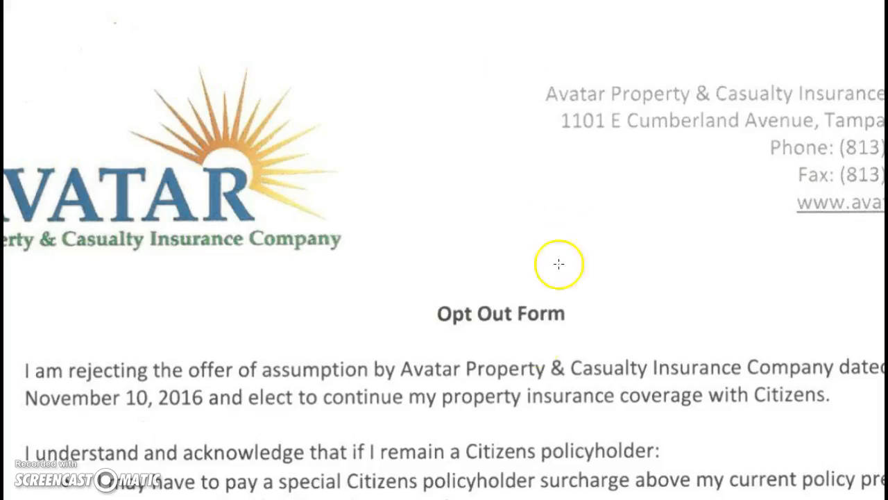
scroll(505, 337, "down", 10)
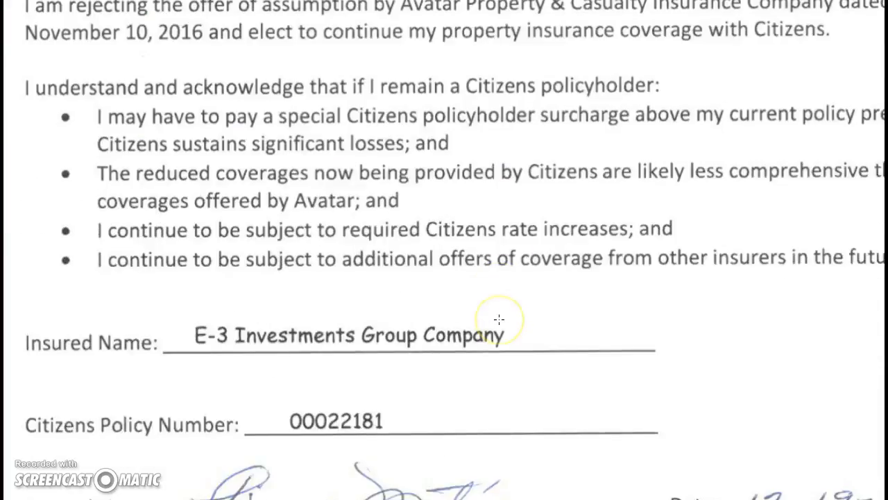
scroll(496, 316, "down", 1)
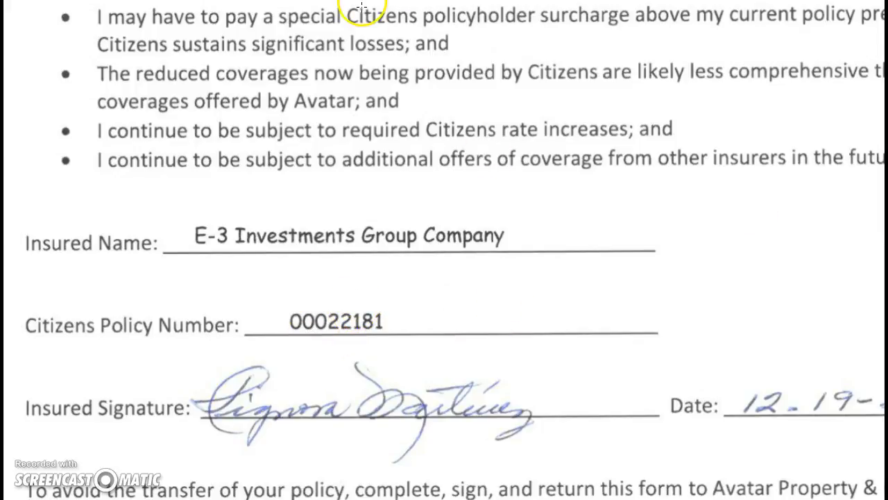
left_click_drag(285, 311, 412, 335)
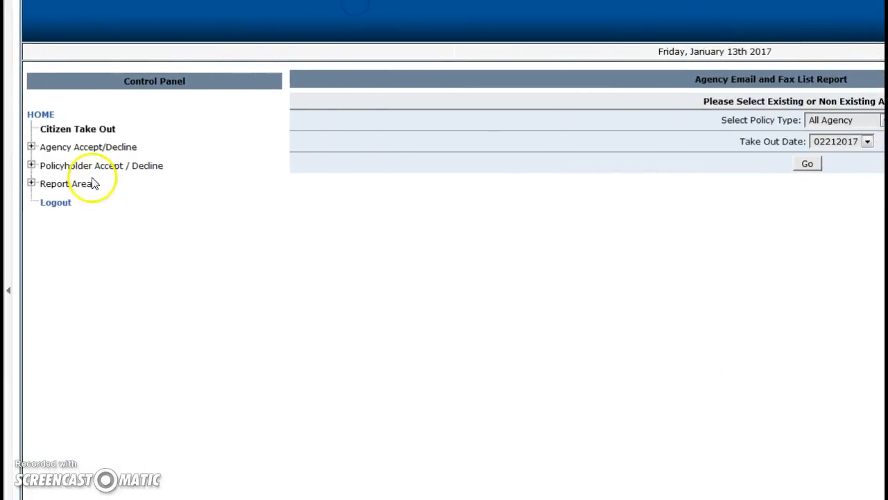
left_click(75, 165)
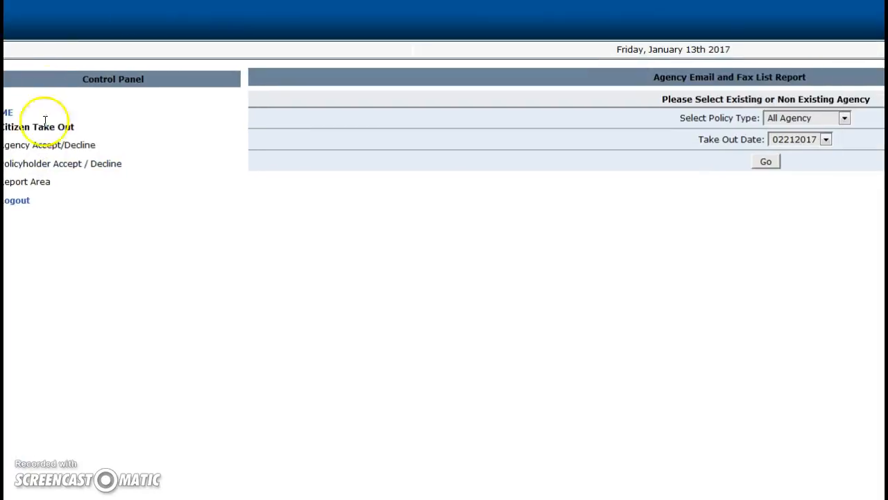
Step: Search Accept/Decline Policy by the opt-out form's policy number
left_click(37, 185)
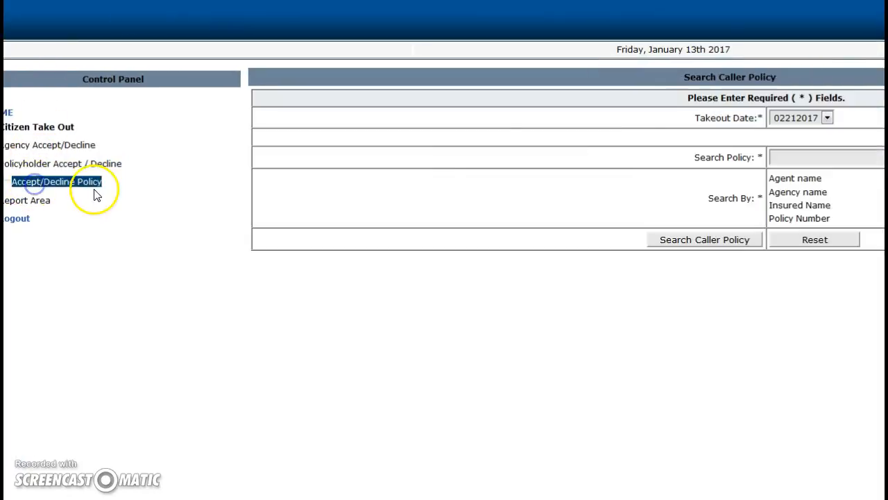
left_click(794, 157)
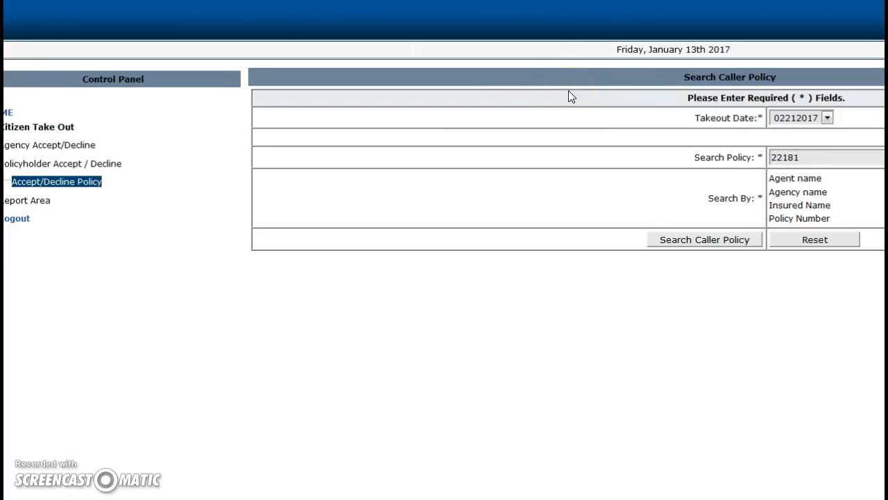
key("Return")
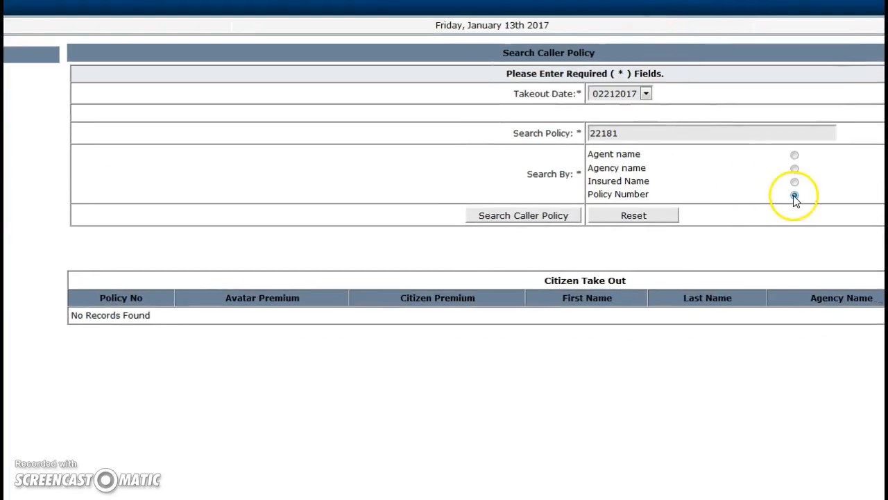
left_click(538, 216)
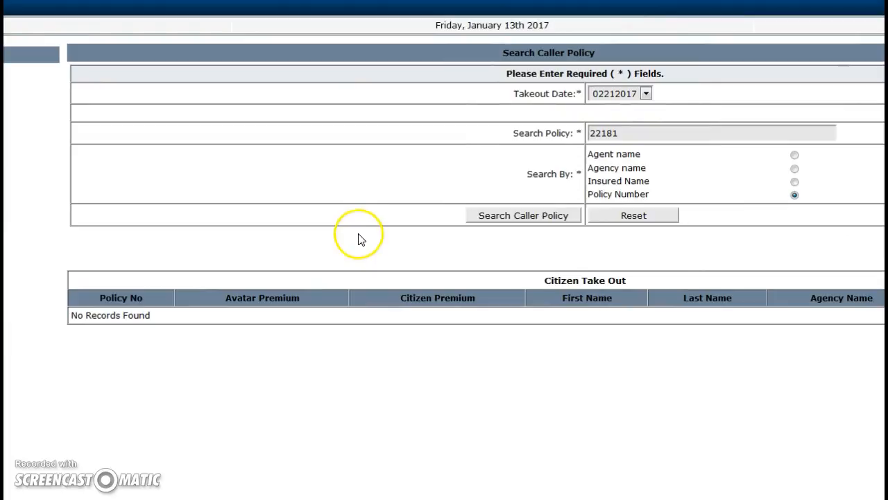
Step: Retry the search under takeout dates 12202016, then 02212017, and finally 12132016
left_click(617, 91)
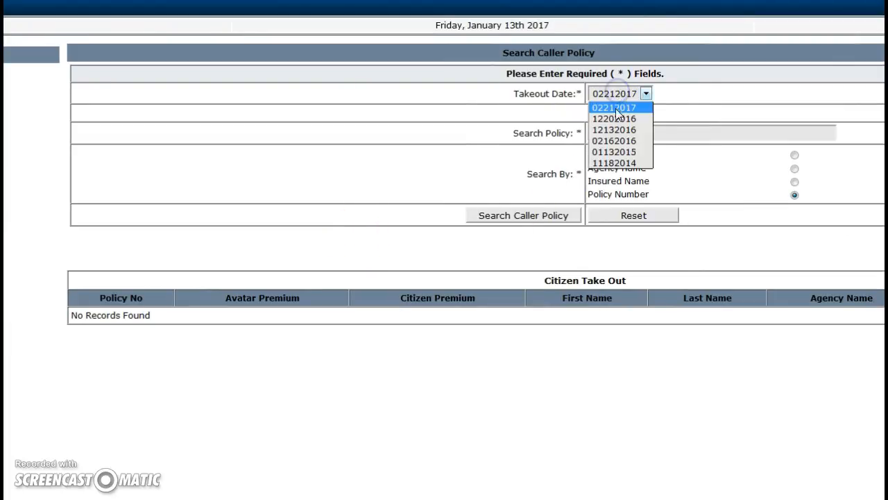
left_click(613, 119)
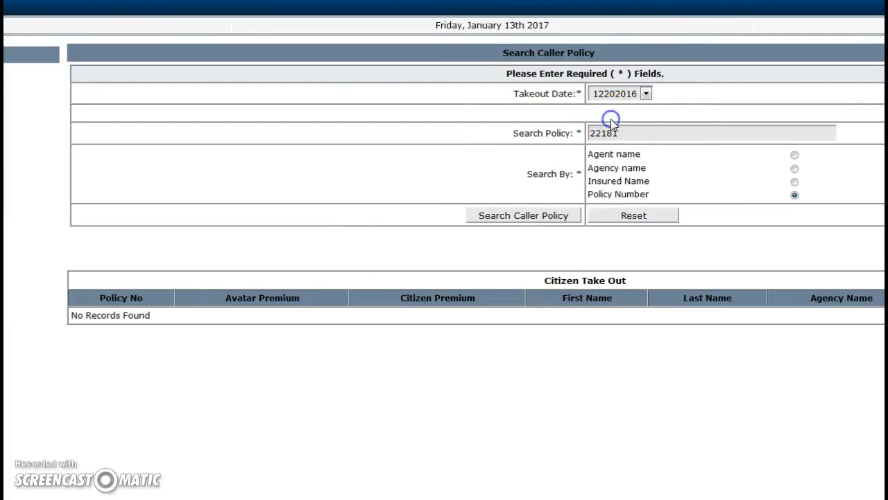
left_click(498, 213)
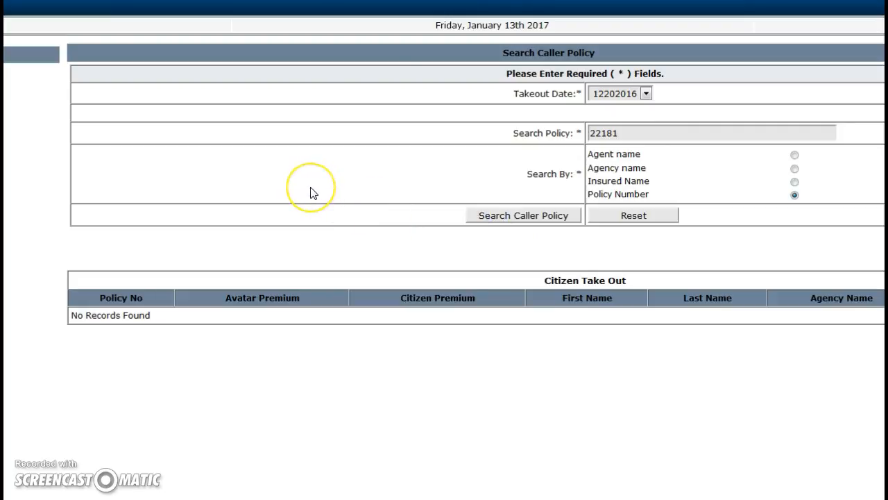
left_click(504, 217)
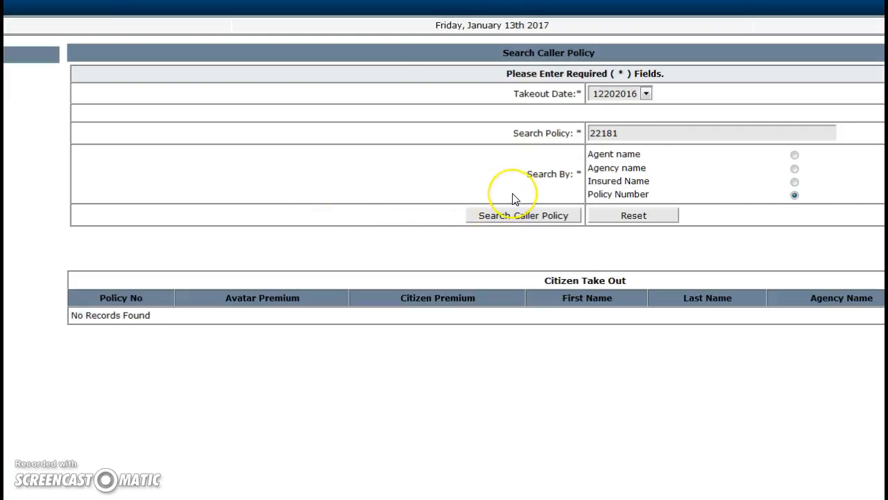
left_click(645, 94)
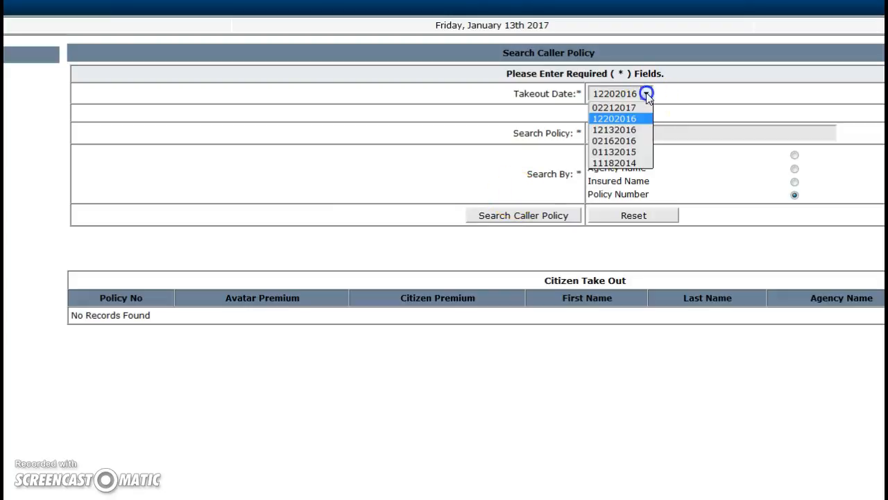
left_click(636, 107)
left_click(645, 94)
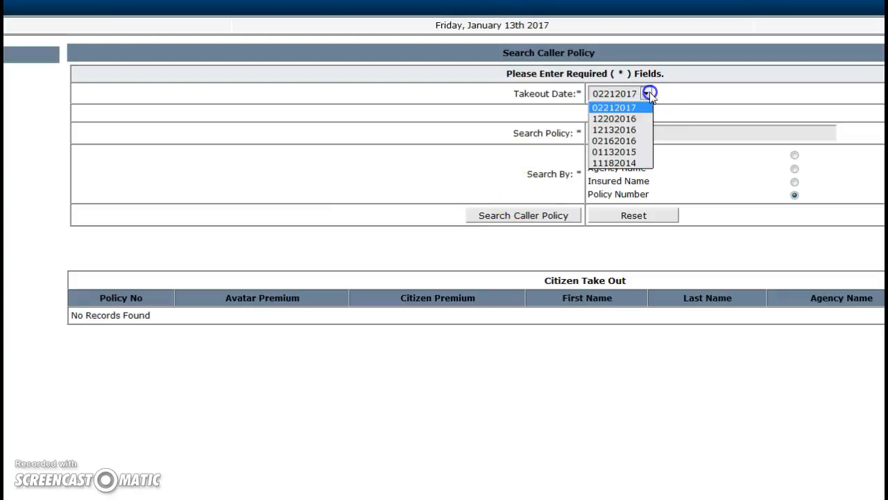
left_click(631, 130)
left_click(517, 215)
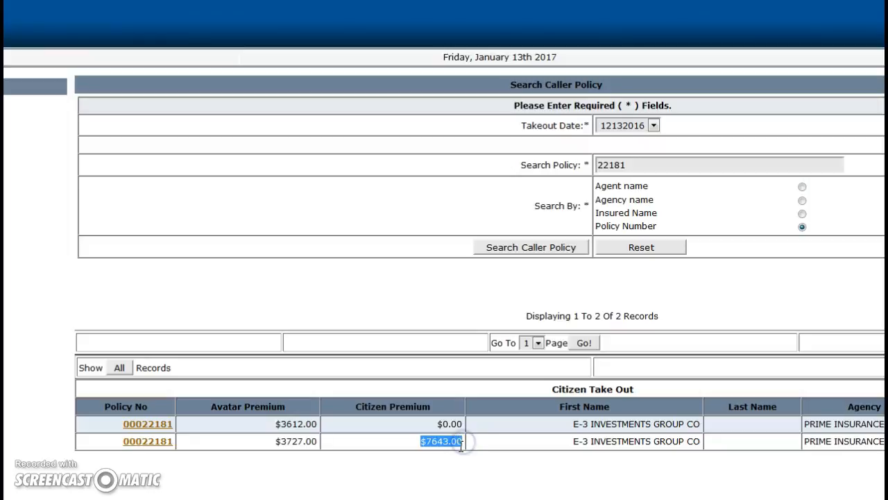
left_click_drag(276, 428, 308, 441)
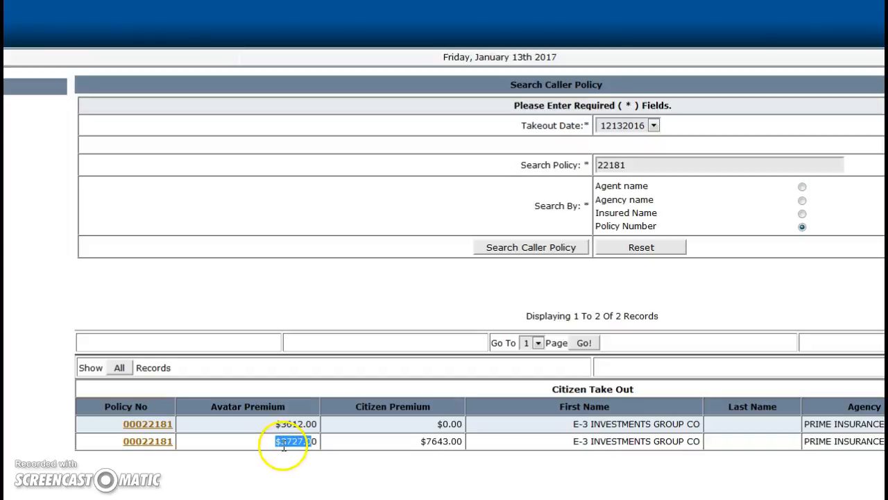
left_click(149, 442)
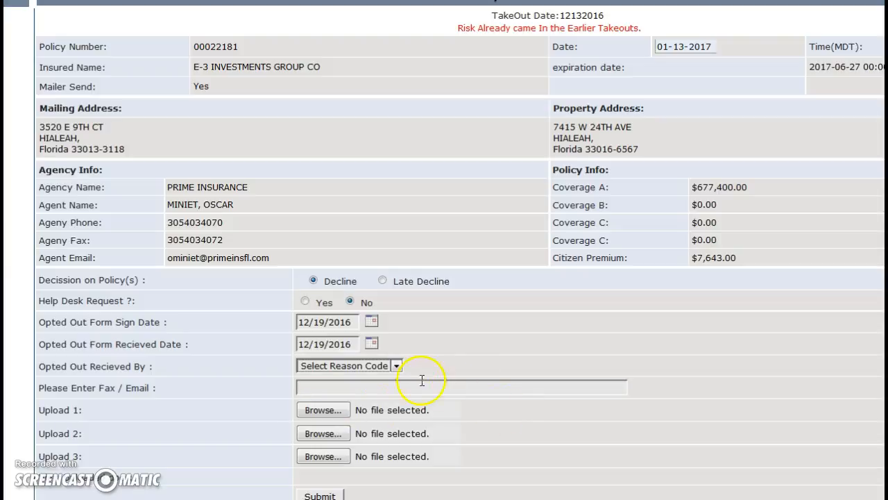
left_click(393, 366)
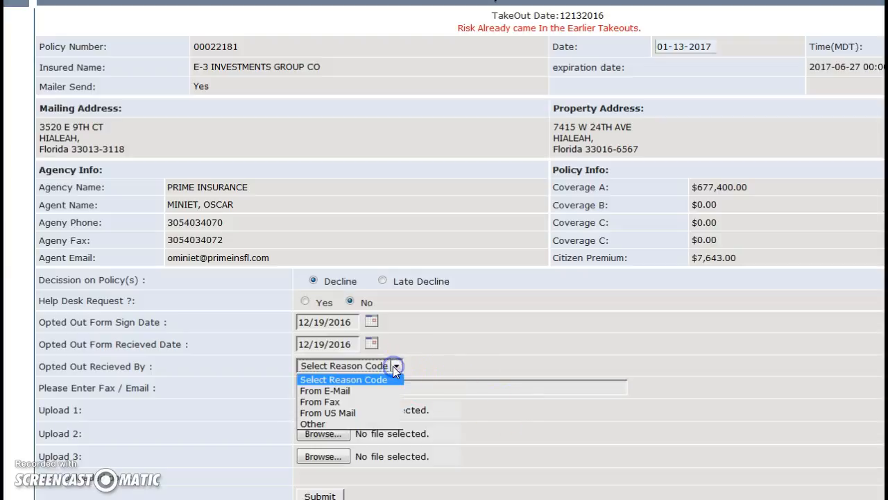
left_click(352, 390)
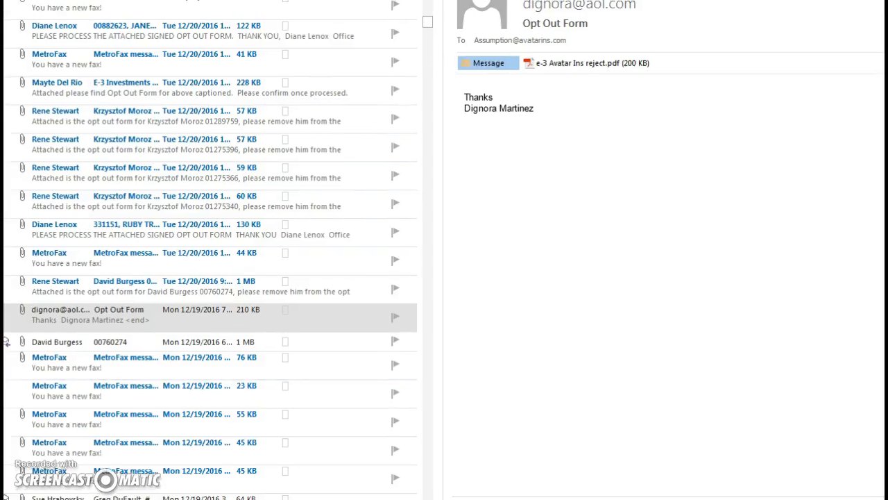
Step: Copy the sender's e-mail address into the Fax / Email field, then copy the policy number
left_click_drag(636, 4, 523, 4)
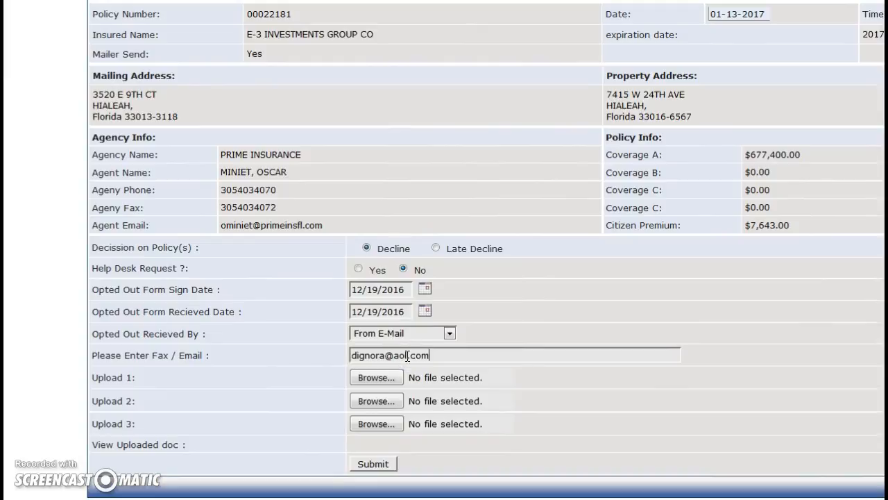
left_click_drag(292, 15, 259, 23)
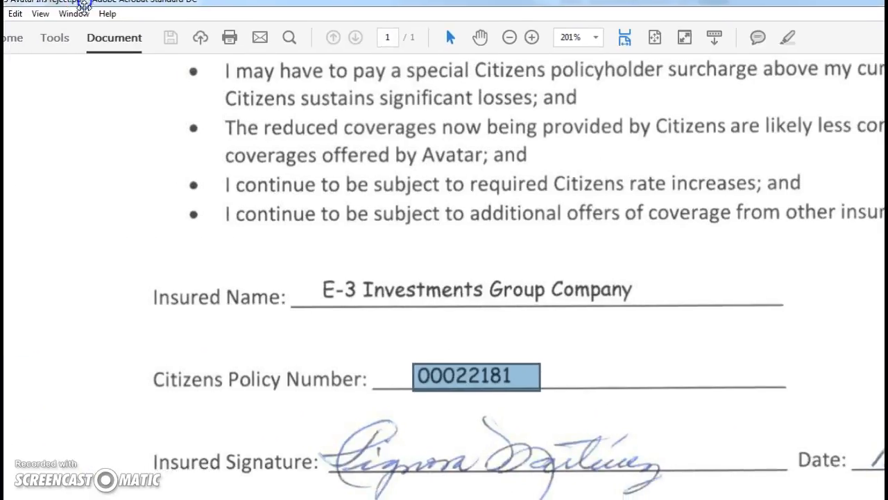
left_click(1, 12)
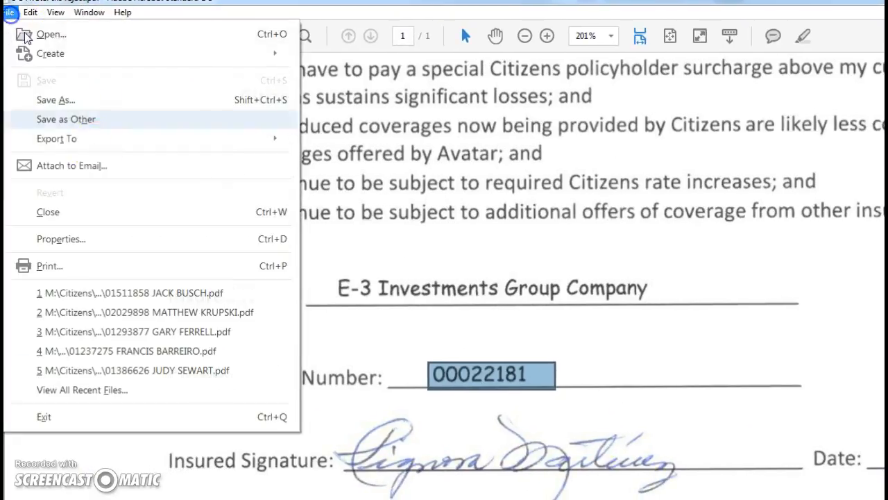
left_click(69, 101)
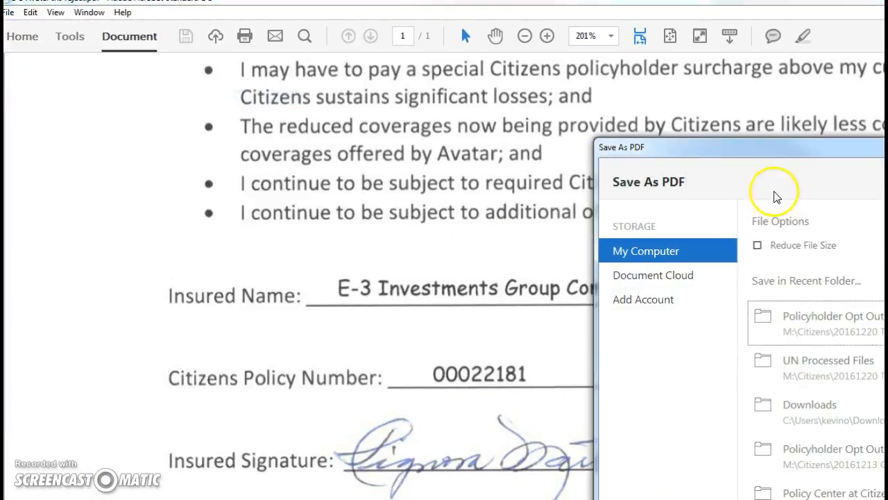
left_click_drag(777, 147, 420, 83)
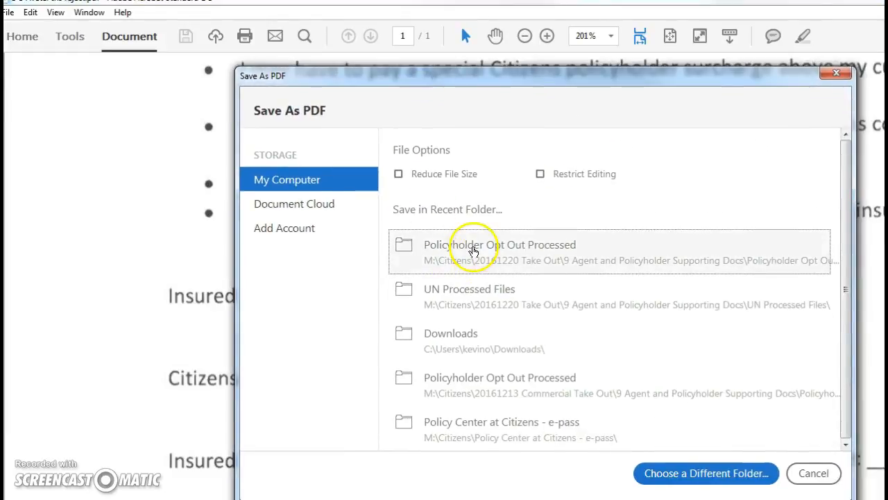
left_click(474, 251)
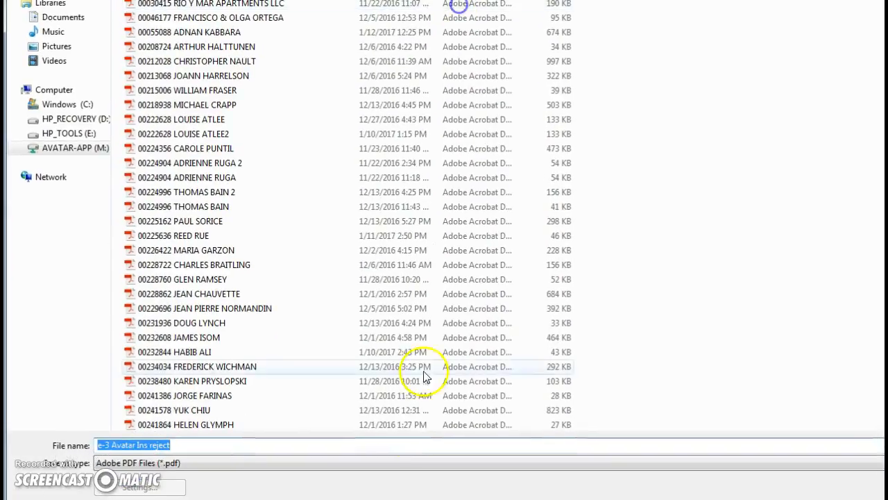
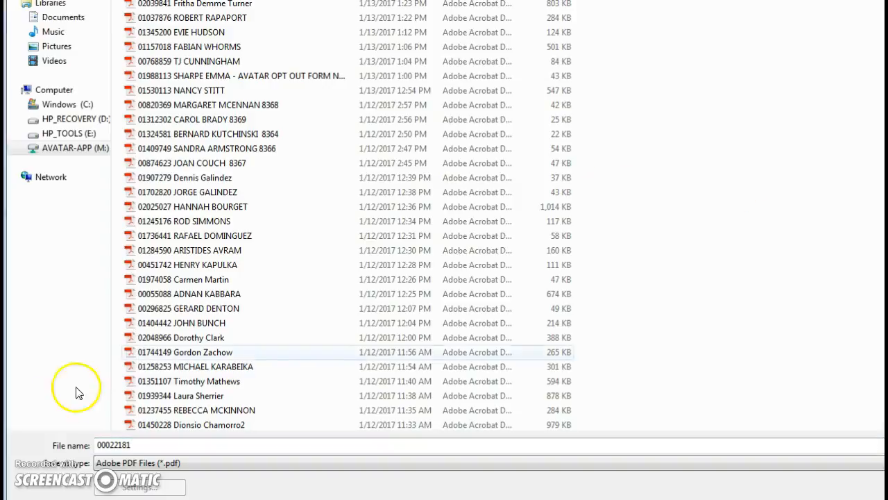
left_click(181, 448)
type("E-3 INVESTMENTS GROUP CO")
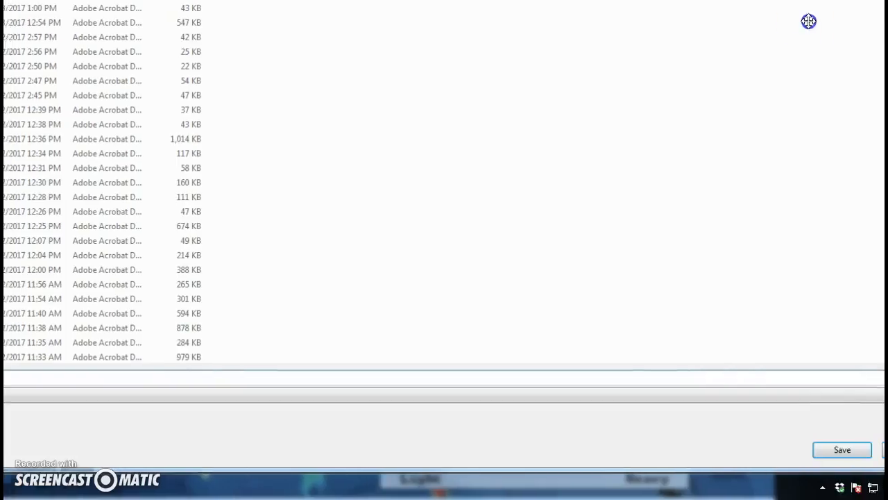
left_click(747, 452)
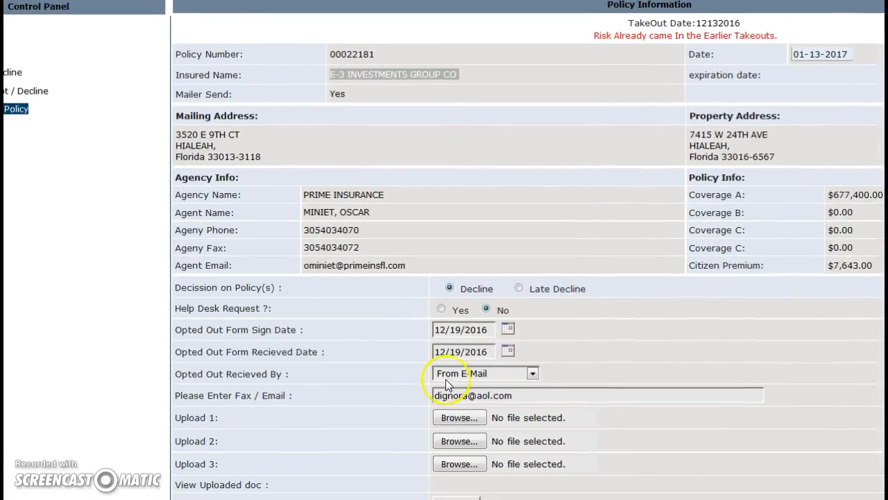
left_click(462, 420)
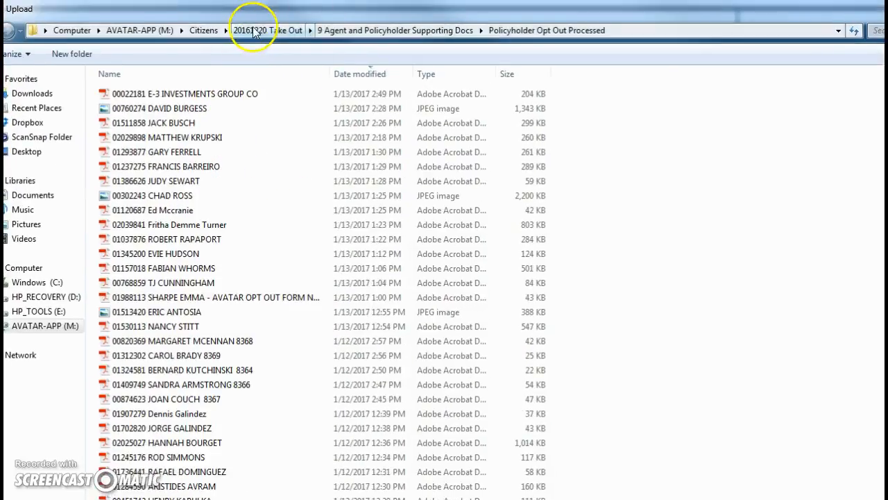
left_click(210, 30)
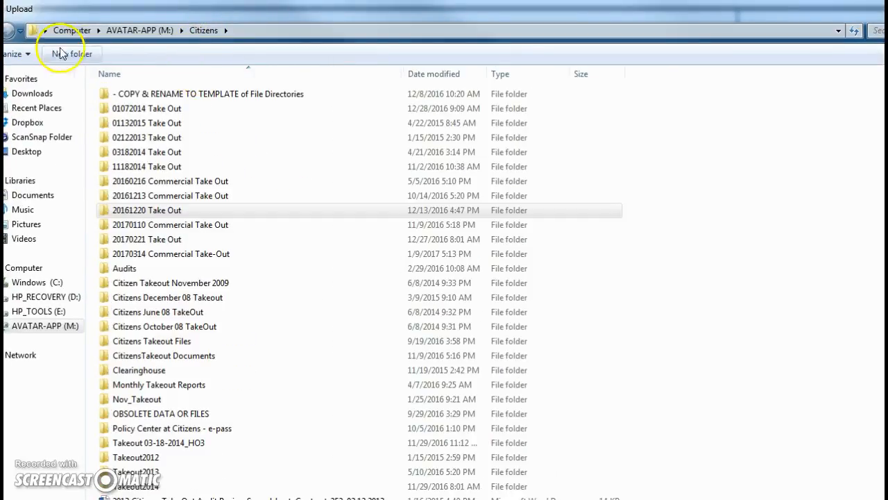
left_click(1, 30)
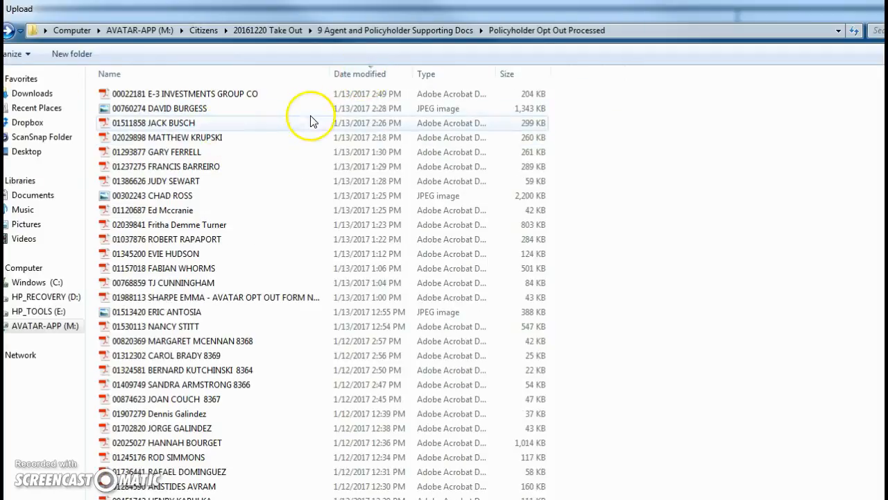
left_click(206, 96)
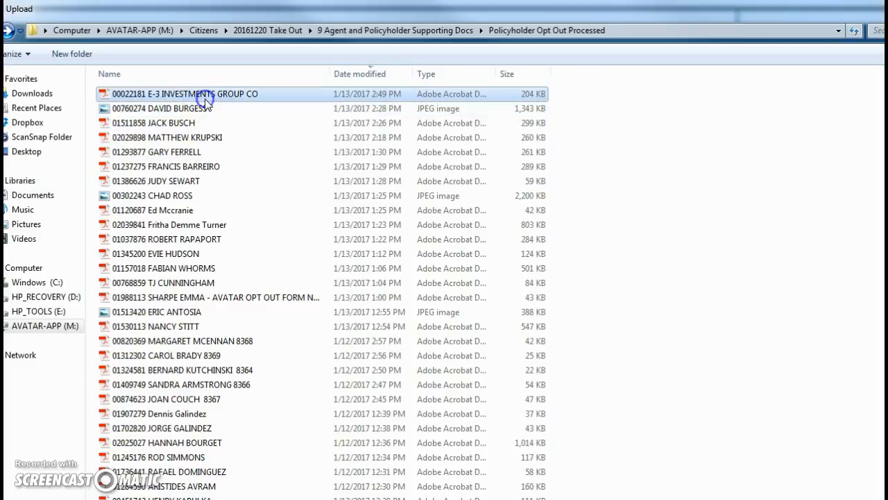
left_click(544, 499)
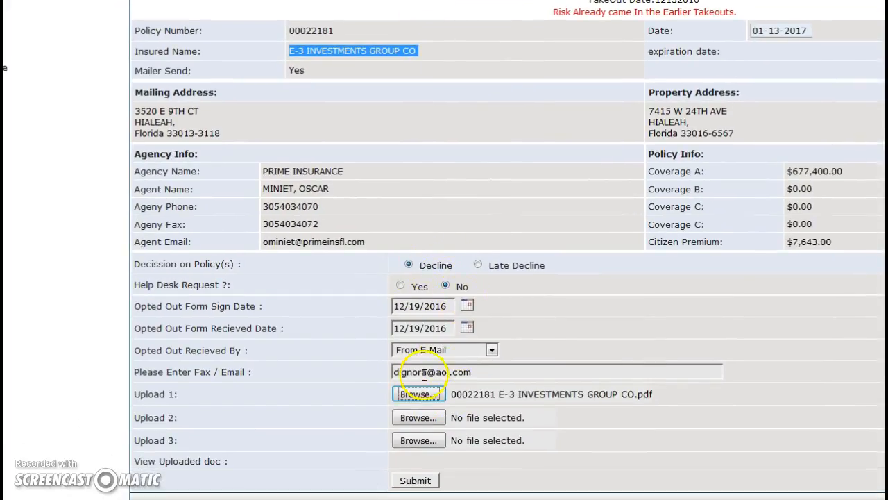
left_click(415, 480)
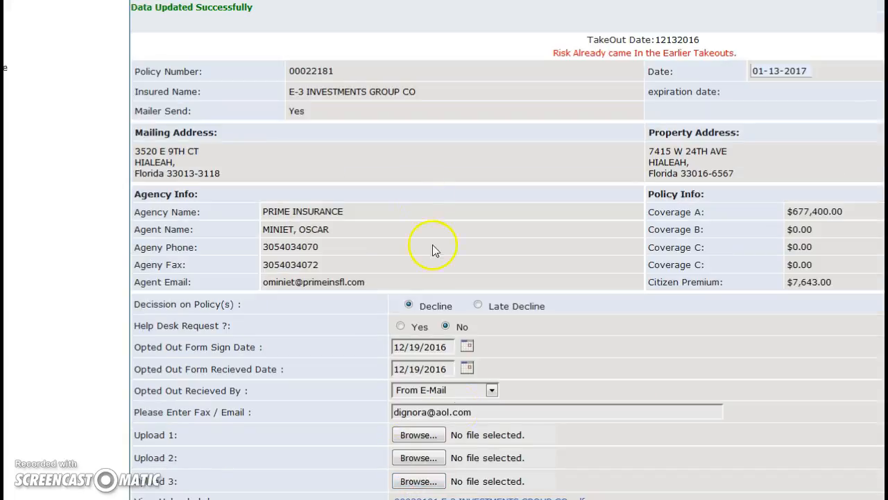
left_click(397, 4)
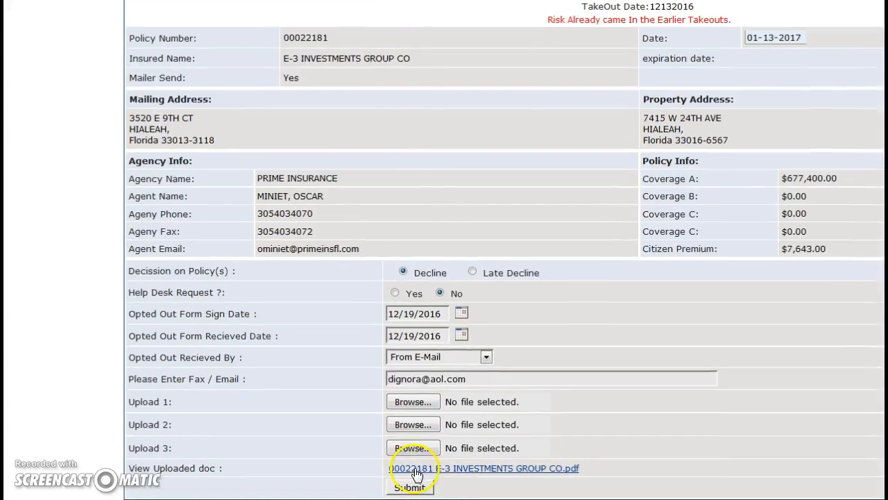
scroll(375, 28, "up", 2)
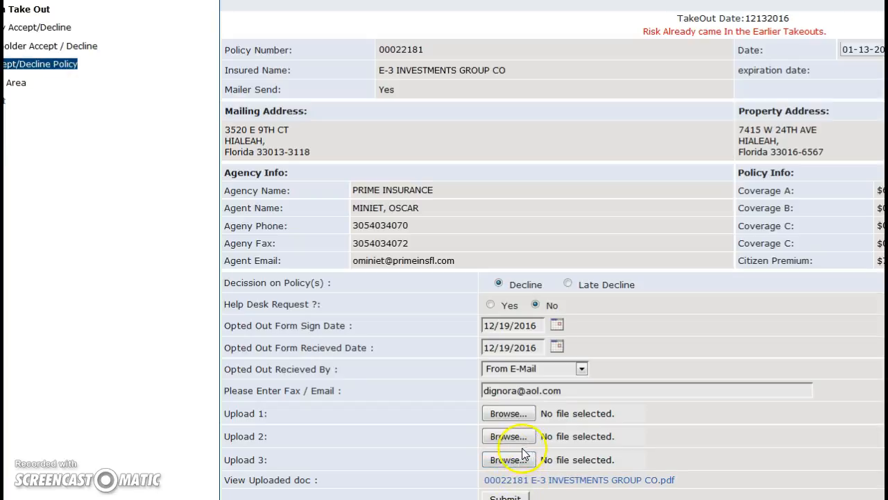
middle_click(370, 6)
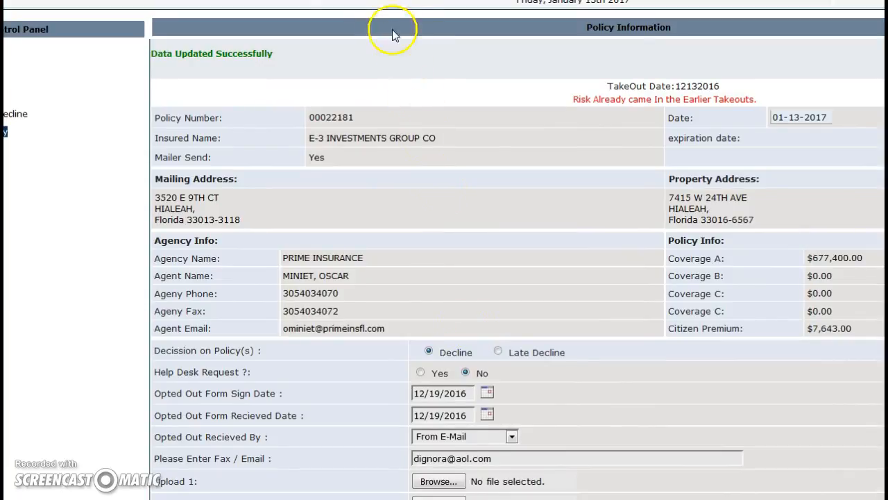
scroll(388, 6, "down", 3)
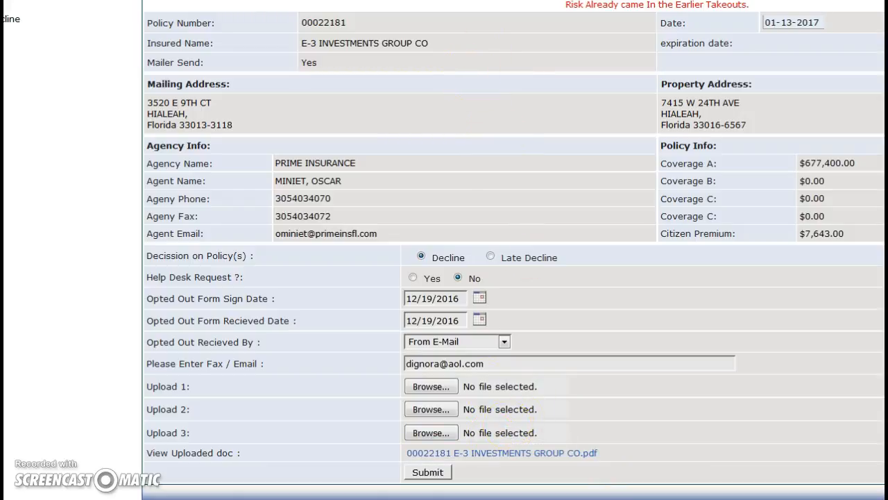
left_click(503, 363)
left_click_drag(469, 3, 535, 0)
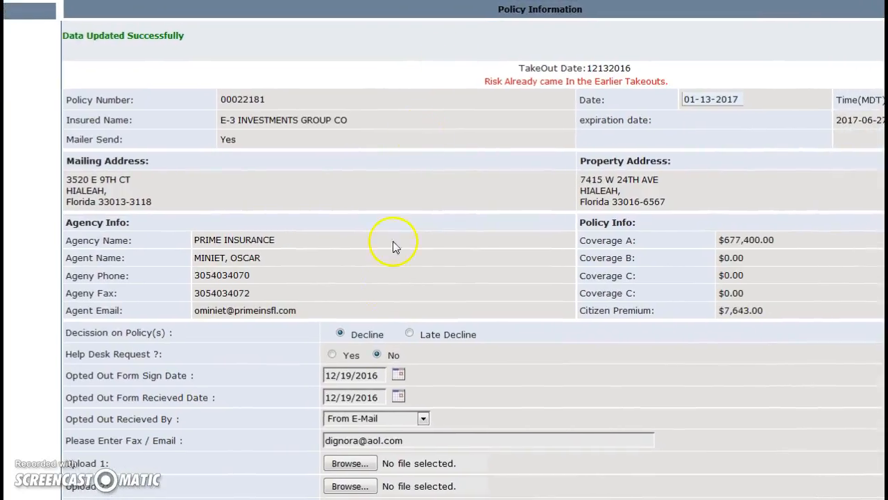